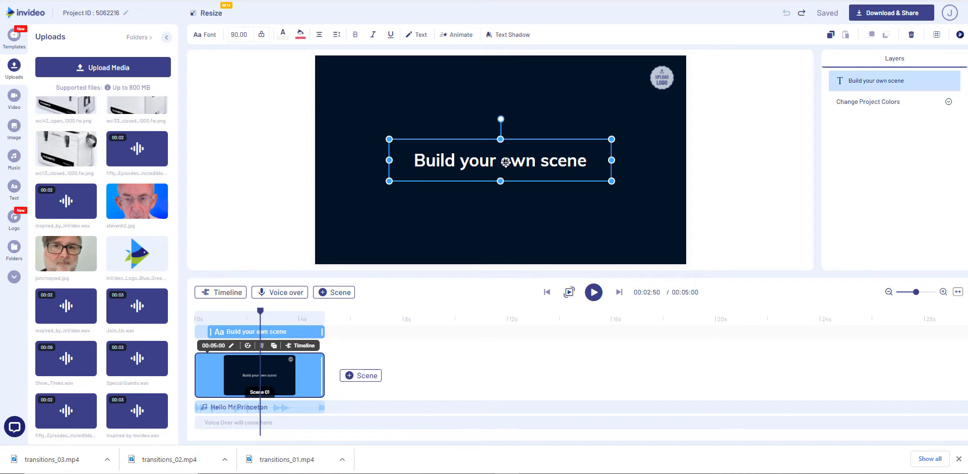
Clear the title text and logo placeholder from Scene 01 and set its canvas color to white (#ffffff)
key(Delete)
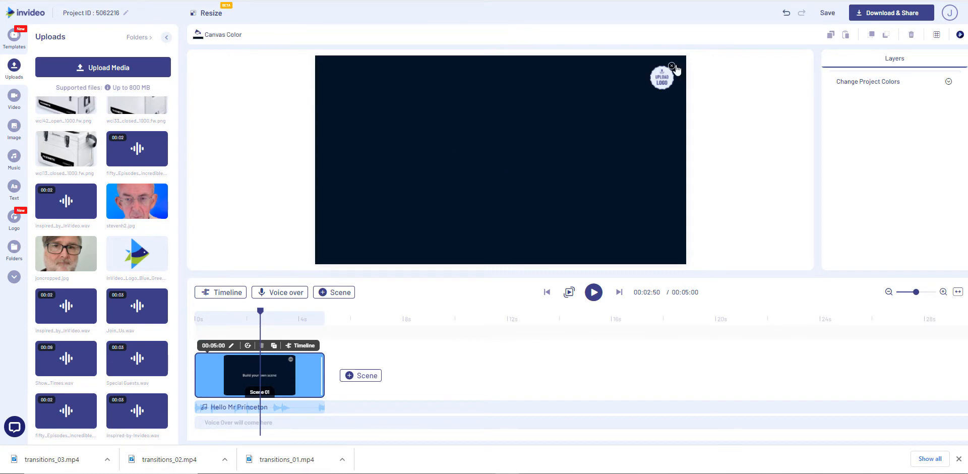
click(672, 66)
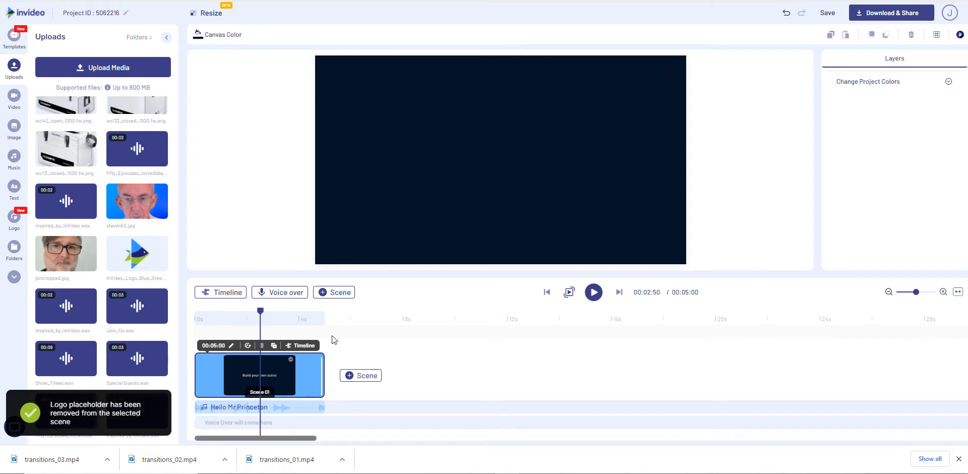
click(215, 36)
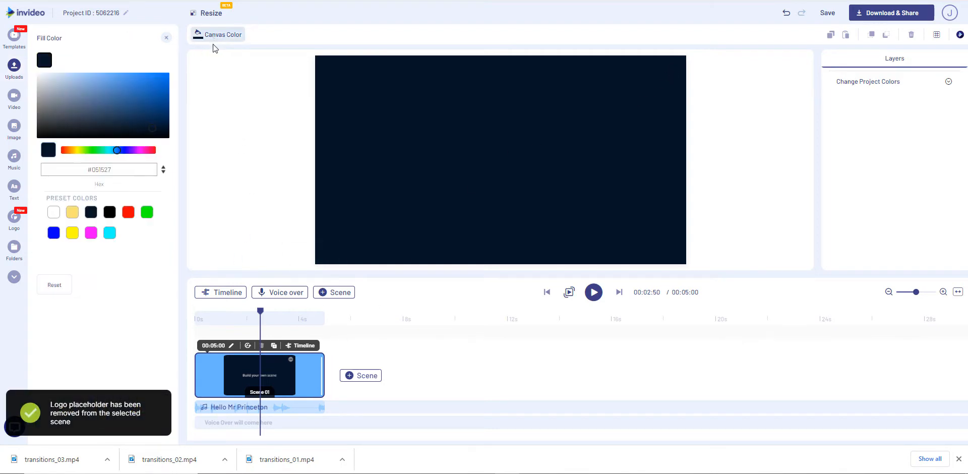
click(53, 212)
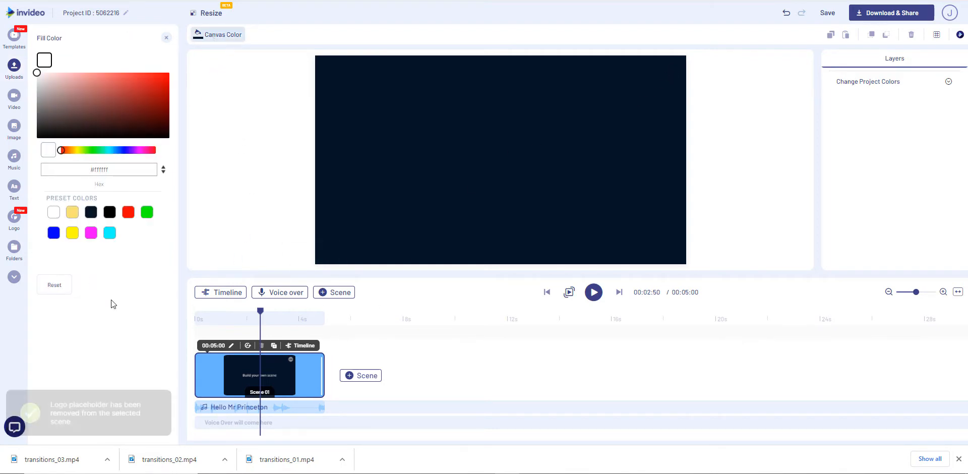
Set the duration of Scene 01 to 00:01:50
click(213, 345)
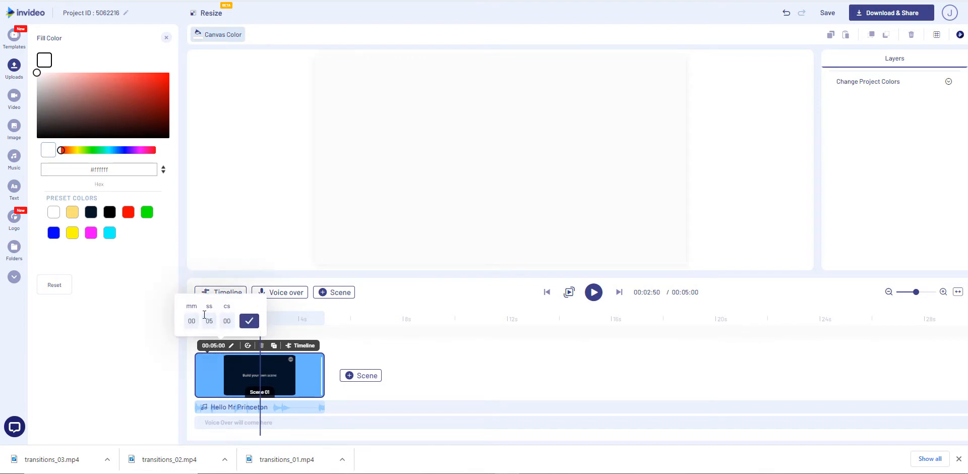
drag(214, 319, 211, 319)
text(1)
click(231, 324)
key(BackSpace)
click(249, 322)
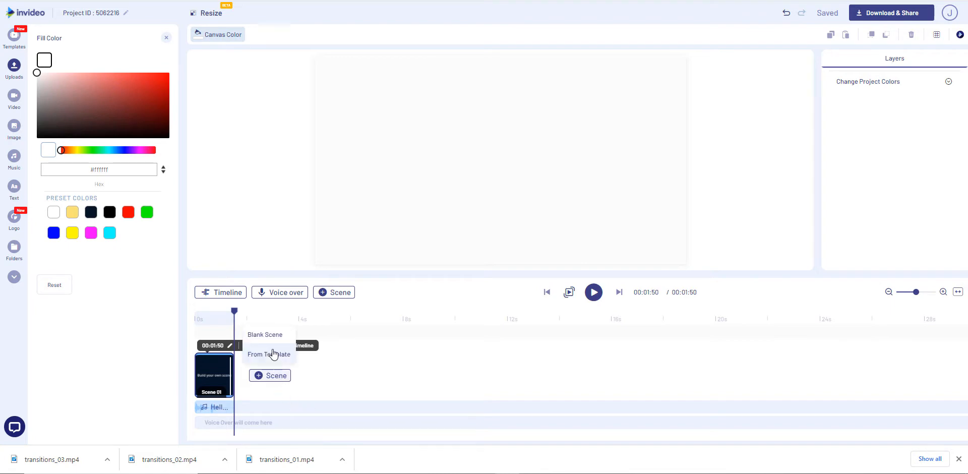
Duplicate the blank white scene nine times, each copy following the previous one, to make ten scenes
click(272, 346)
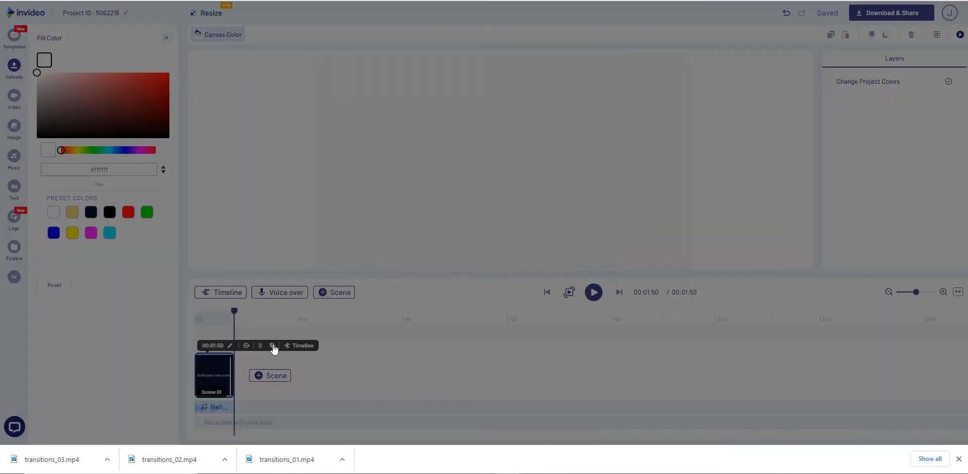
click(516, 243)
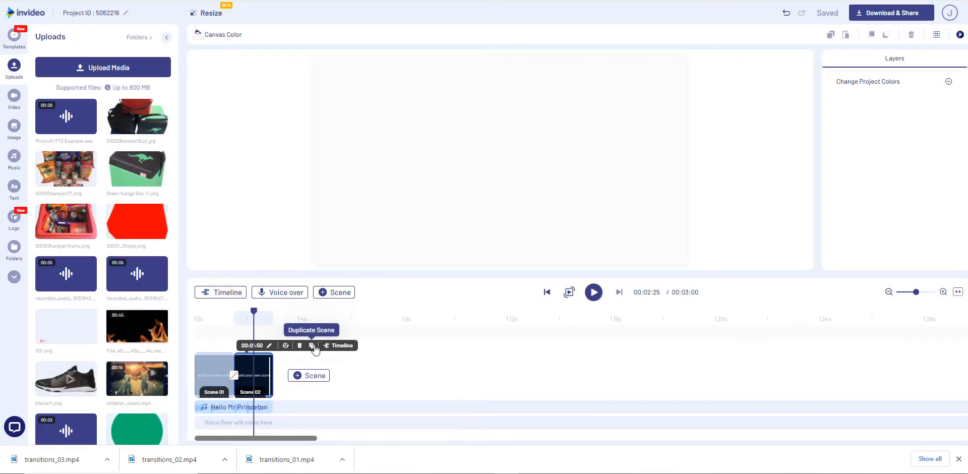
click(312, 346)
click(550, 246)
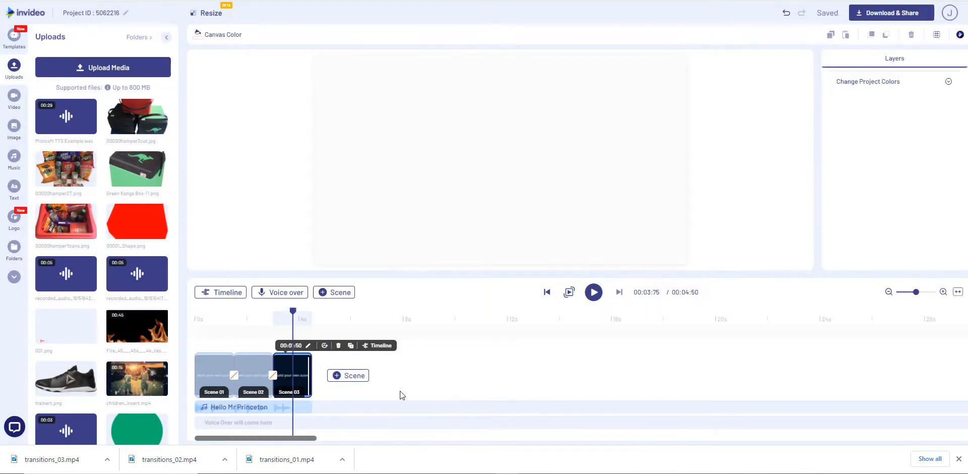
mouse_move(350, 374)
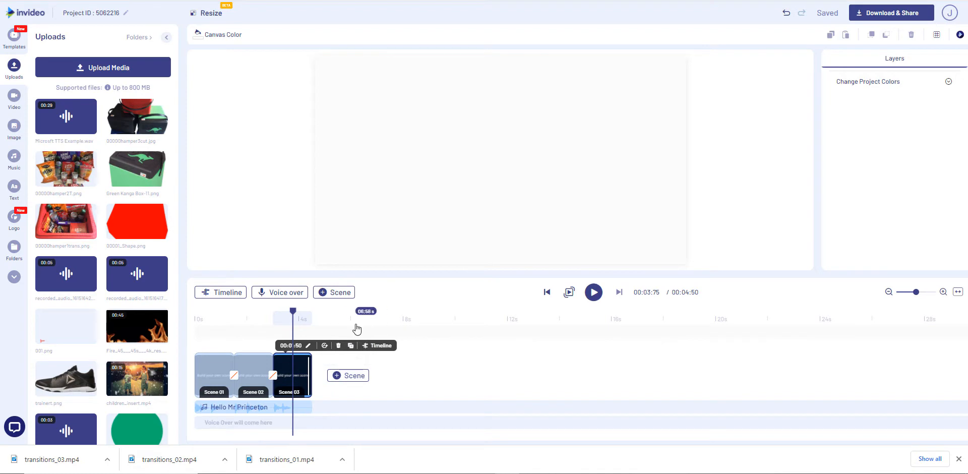
click(353, 347)
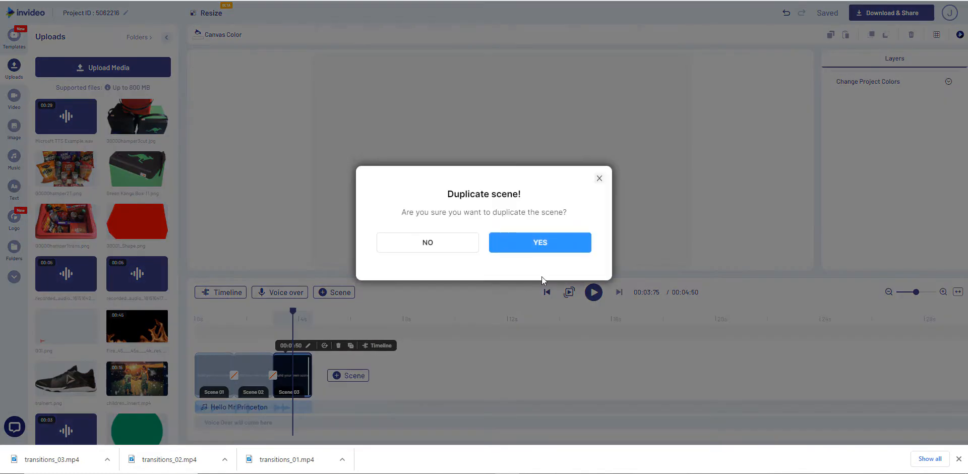
click(564, 246)
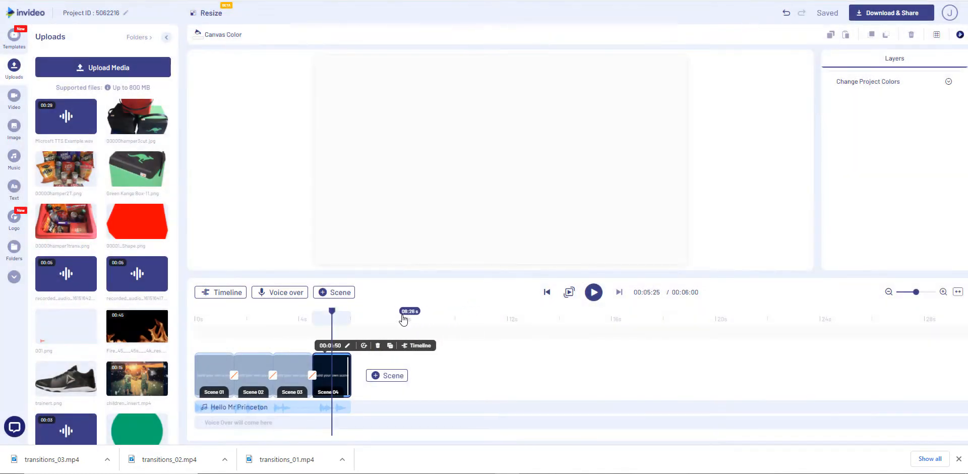
click(388, 347)
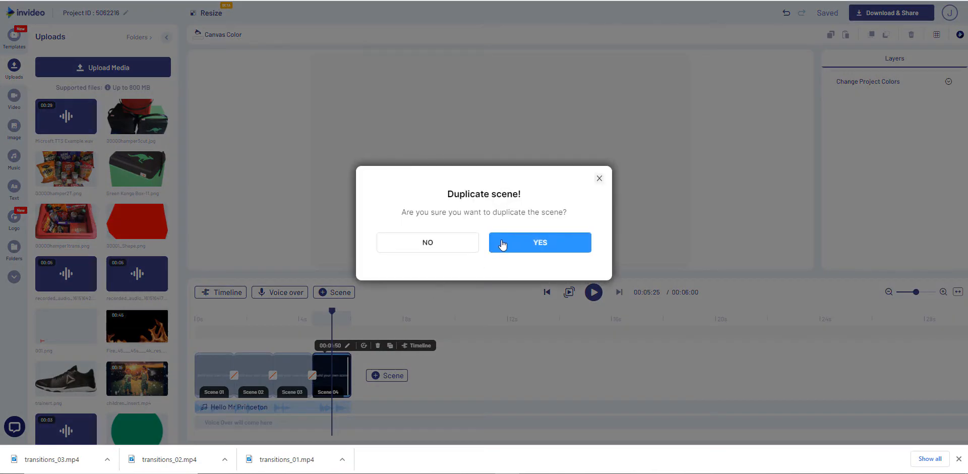
click(497, 242)
click(429, 346)
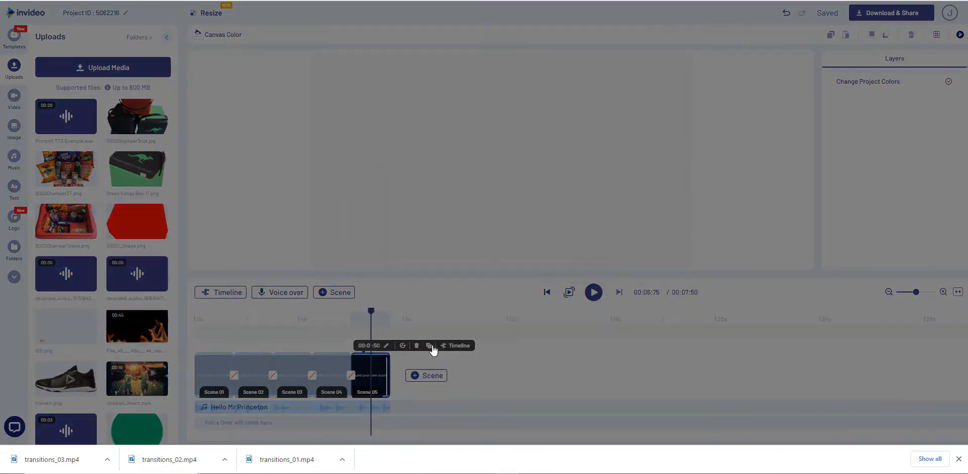
click(539, 235)
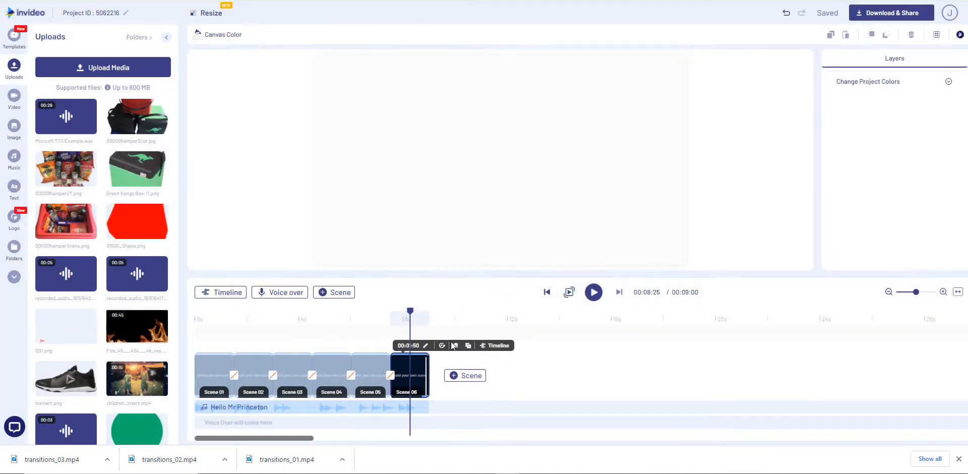
click(468, 347)
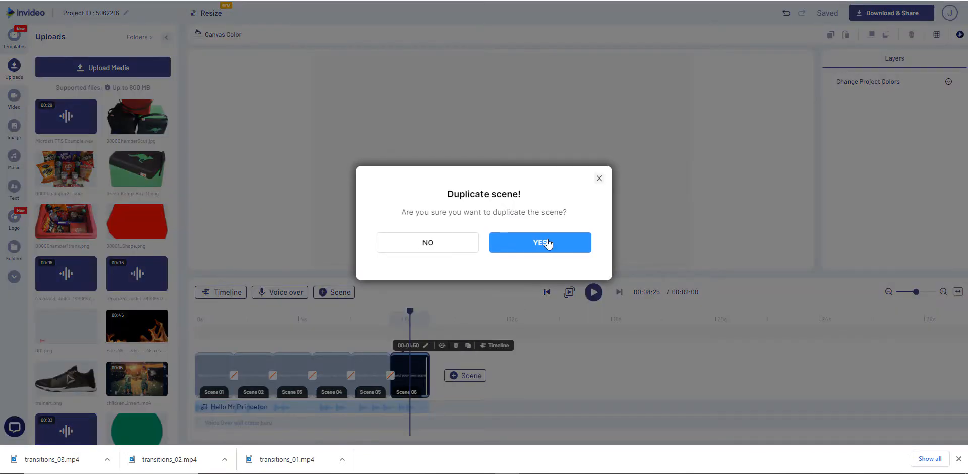
click(548, 244)
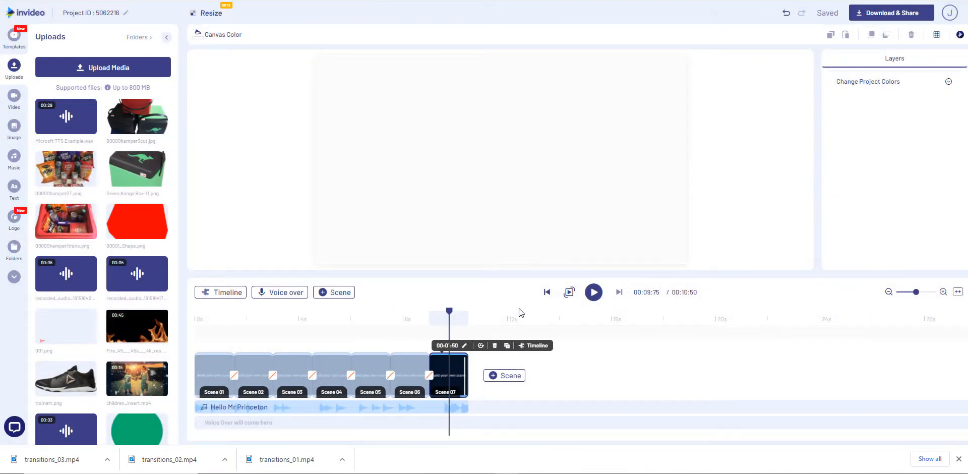
click(507, 346)
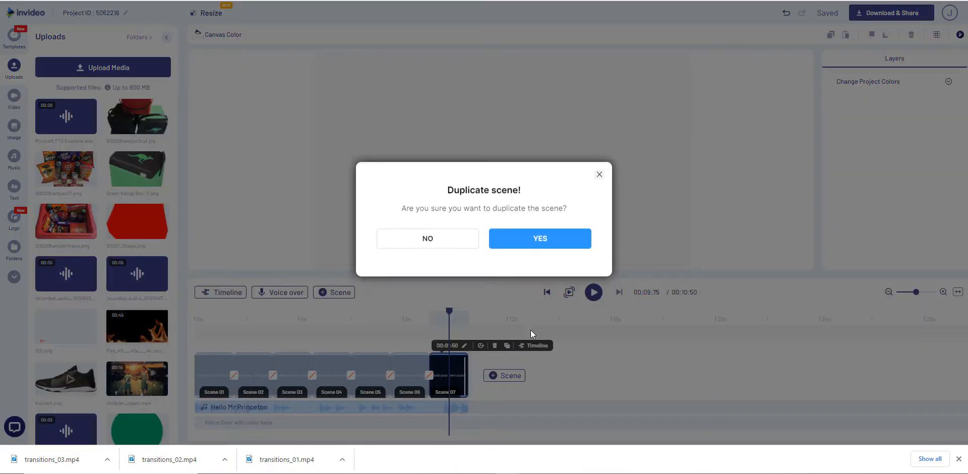
click(545, 246)
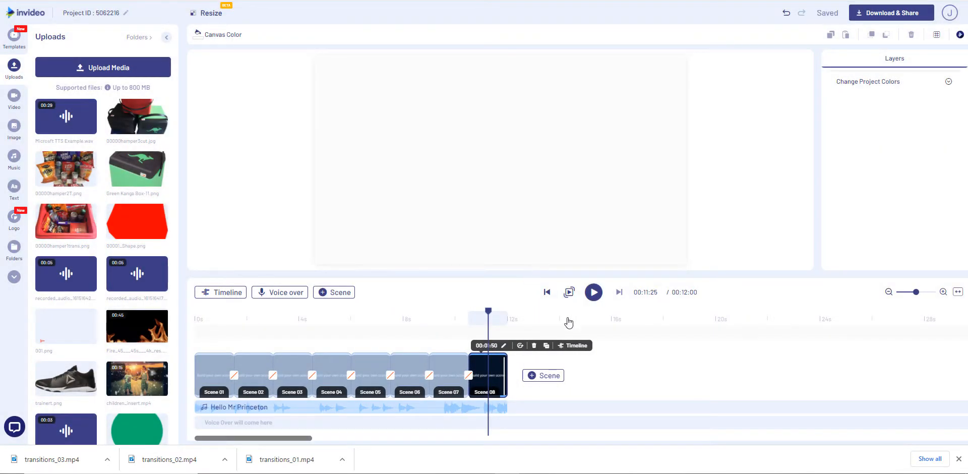
click(545, 347)
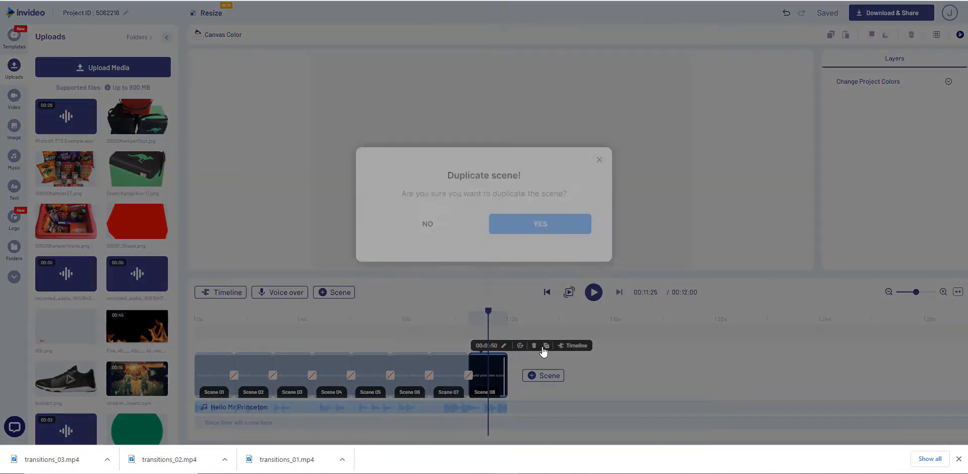
click(538, 244)
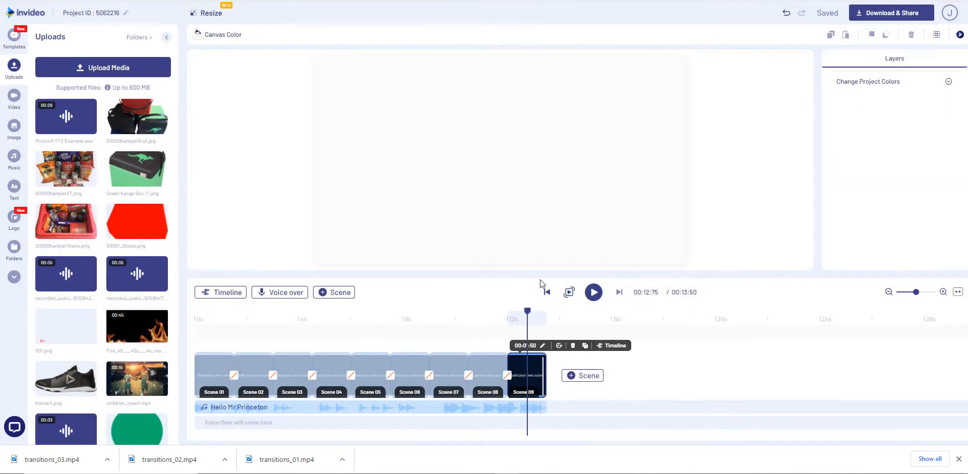
click(585, 346)
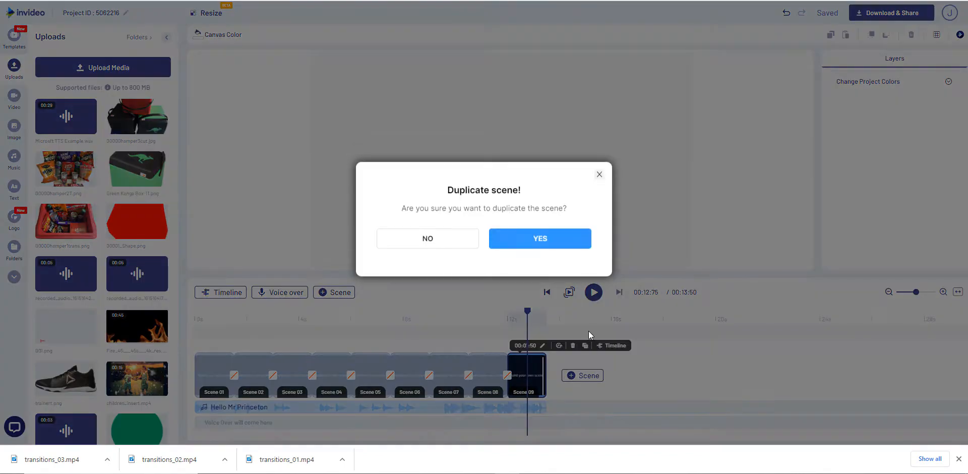
click(549, 252)
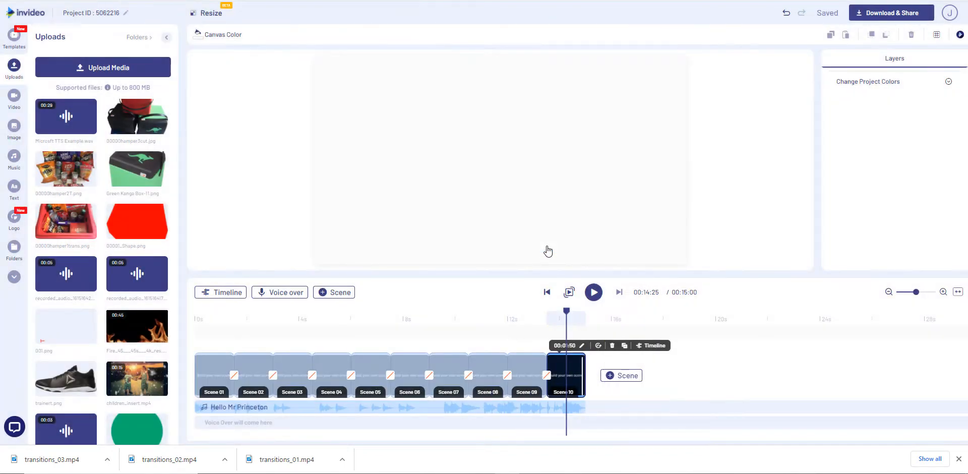
Delete the Hello Mr Princeton background music from the project
click(390, 408)
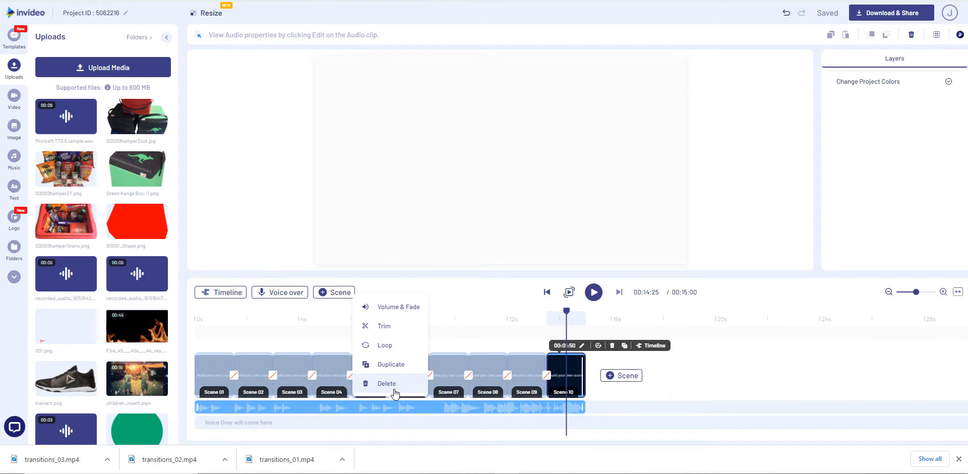
click(386, 383)
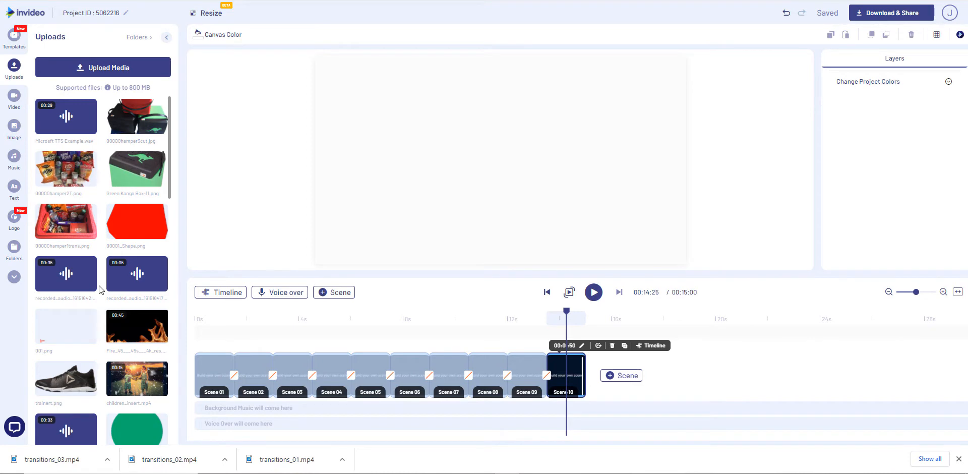
Add the uploaded blue and green InVideo logo image to each scene from Scene 01 through Scene 06
click(207, 368)
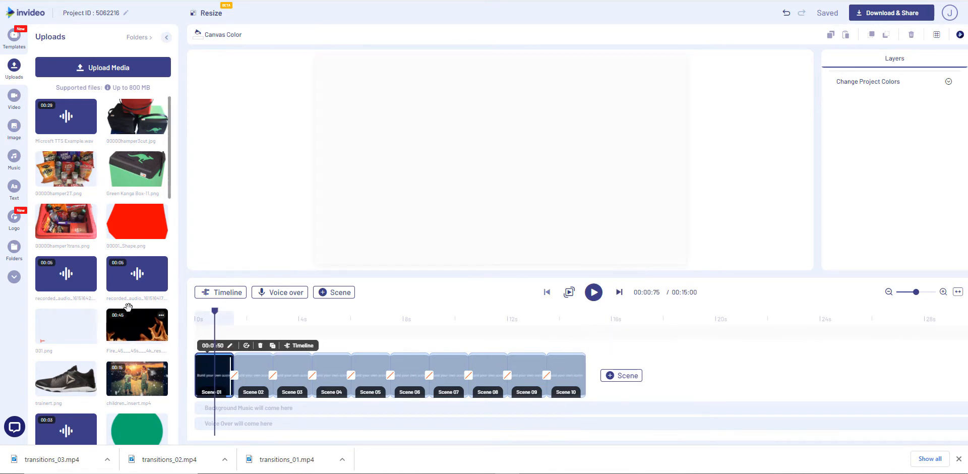
scroll(120, 304, down, 10)
scroll(120, 304, down, 10)
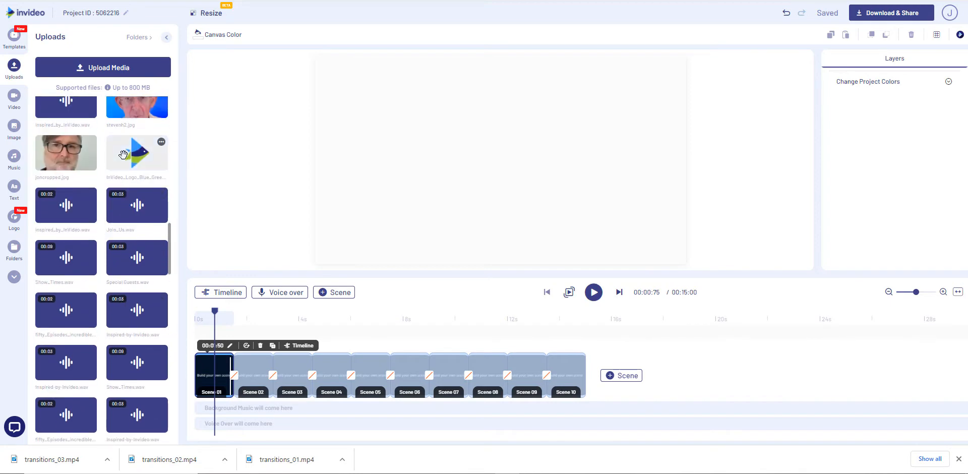
click(123, 154)
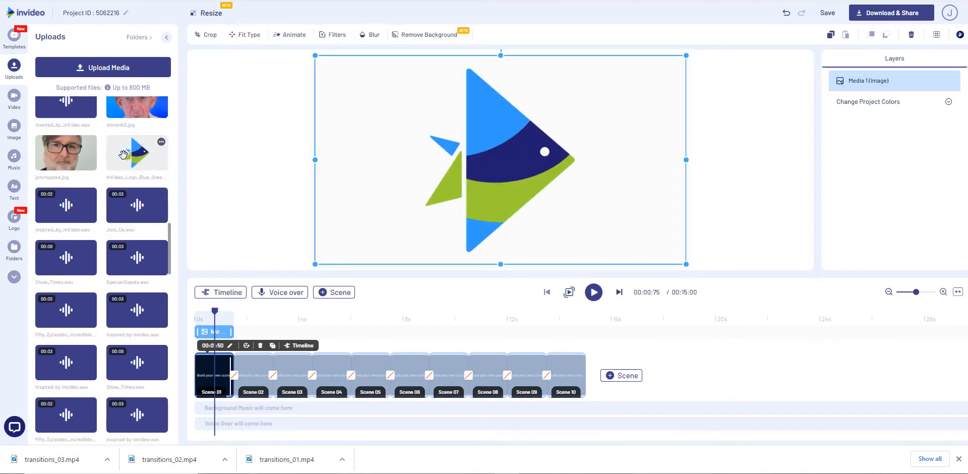
click(254, 378)
click(149, 162)
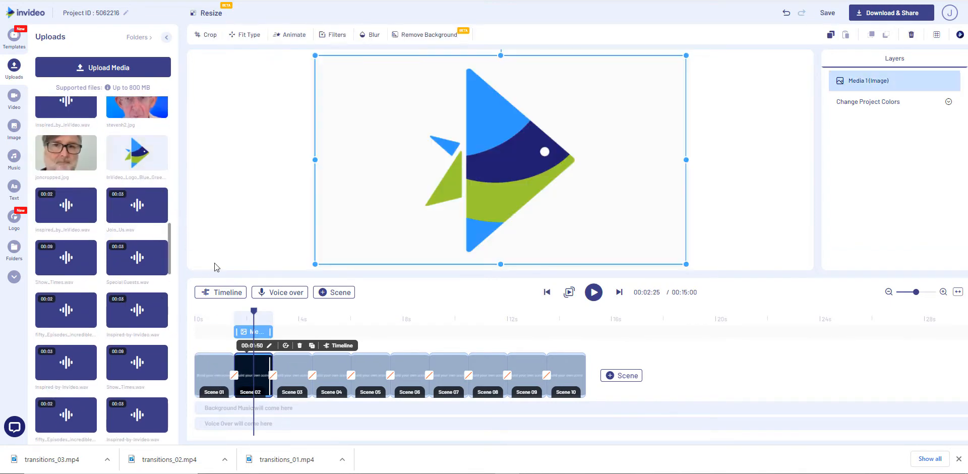
click(283, 371)
click(146, 156)
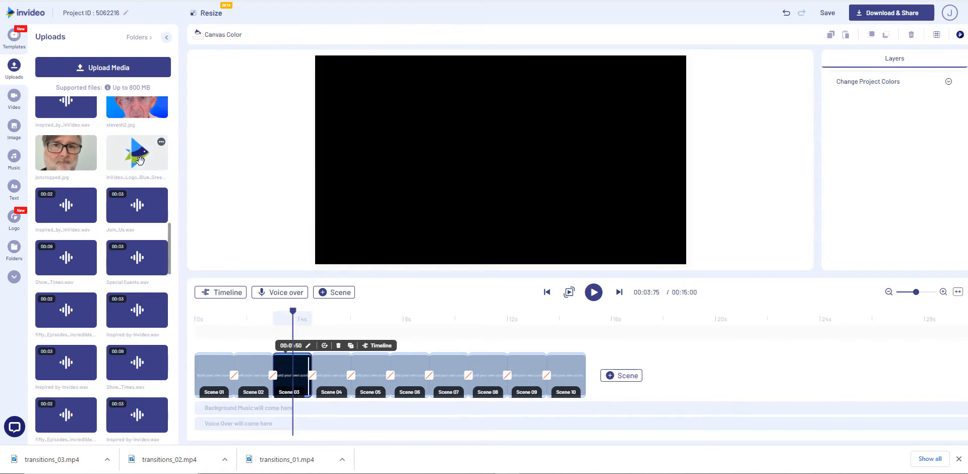
click(352, 355)
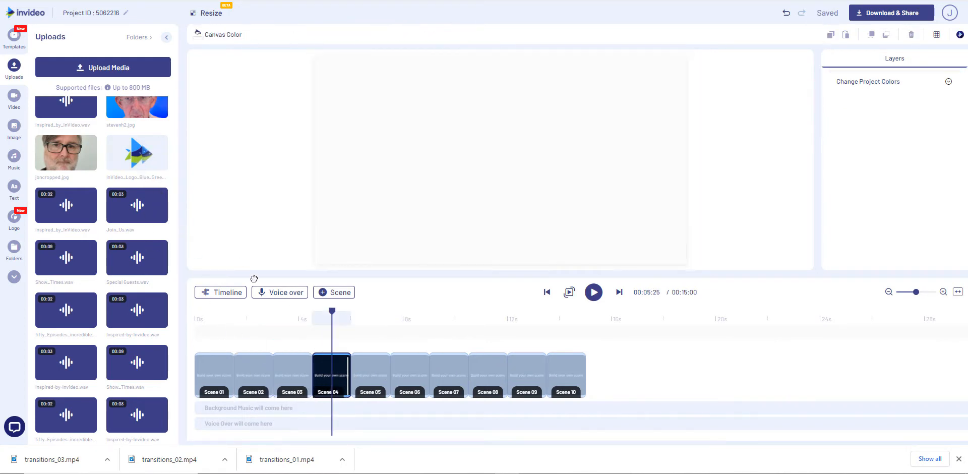
click(137, 152)
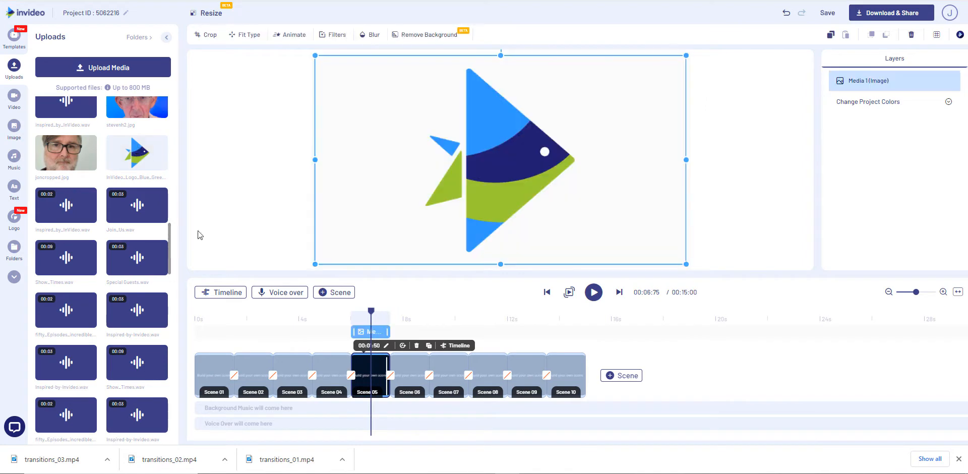
click(406, 376)
click(137, 152)
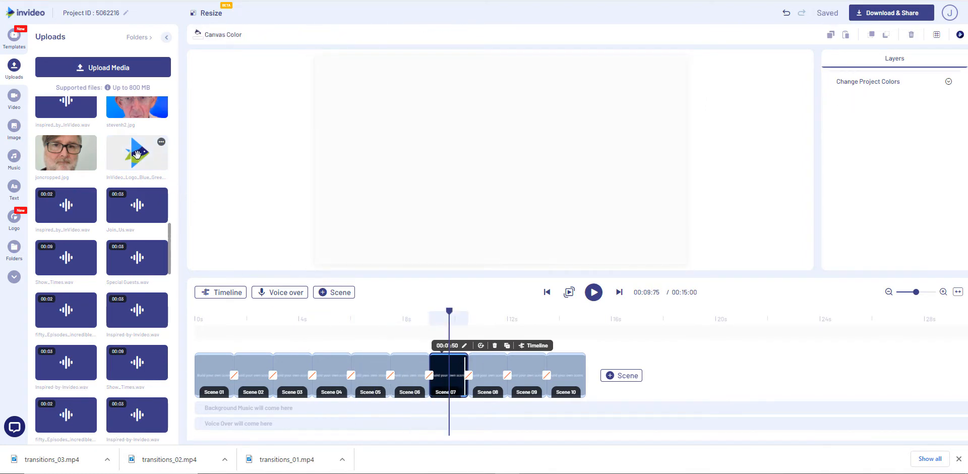
Add the uploaded blue and green InVideo logo image to each scene from Scene 07 through Scene 10
click(137, 153)
click(484, 375)
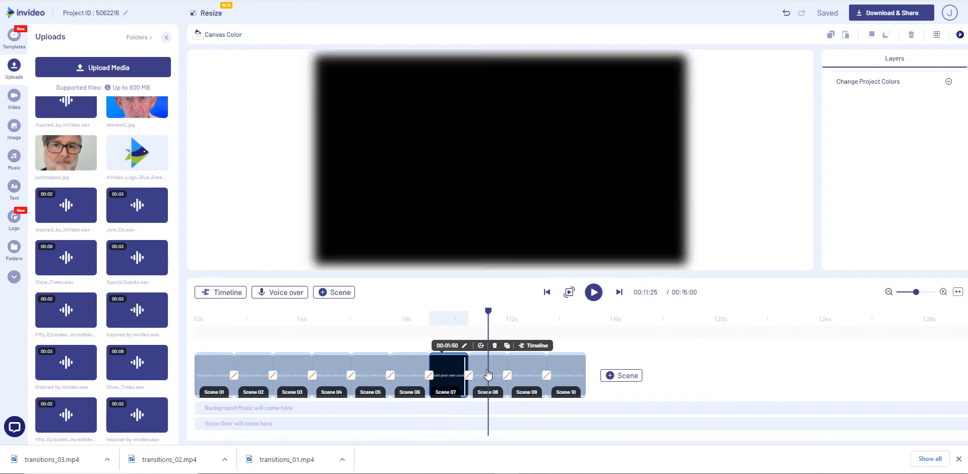
click(461, 373)
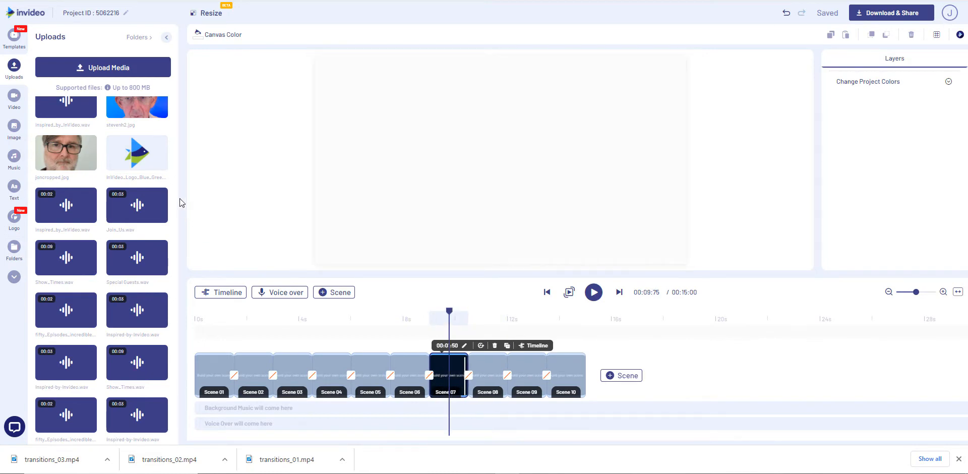
click(139, 154)
click(479, 367)
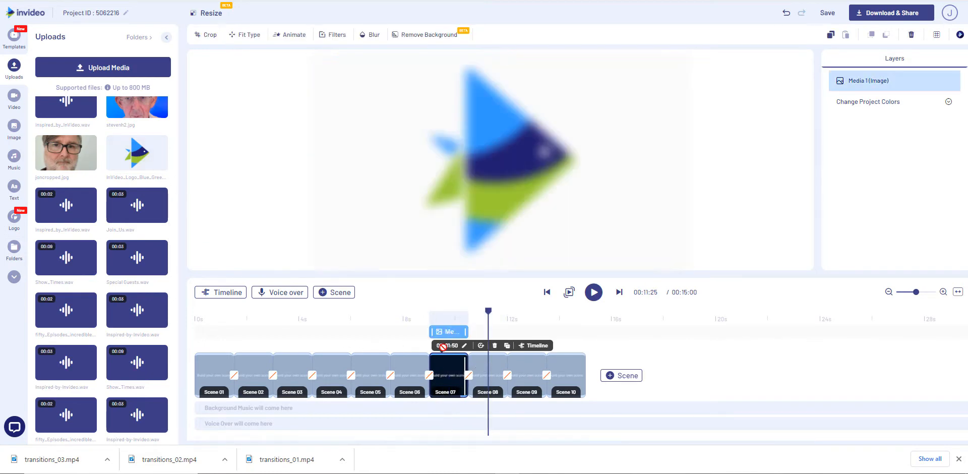
click(127, 160)
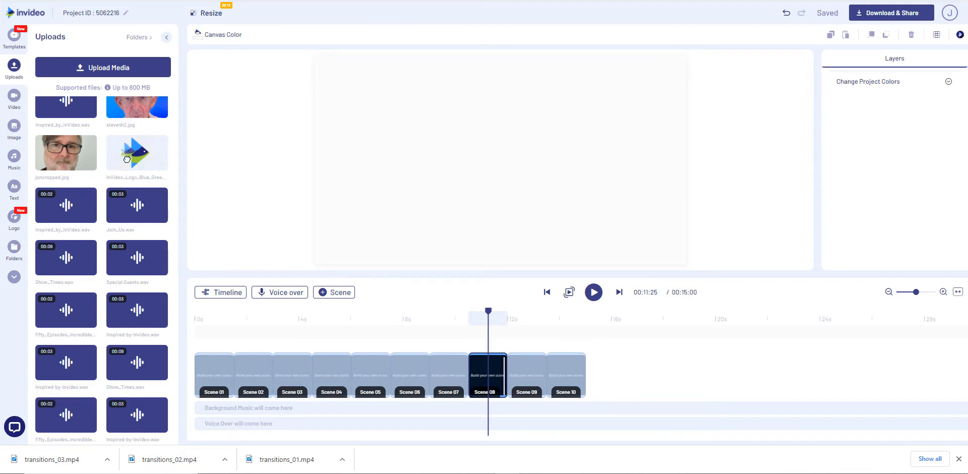
click(520, 374)
click(139, 158)
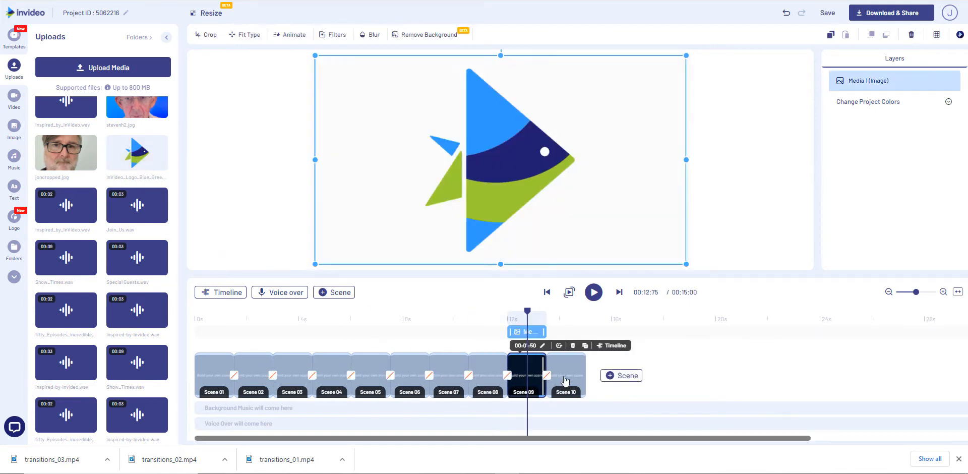
click(565, 374)
click(133, 162)
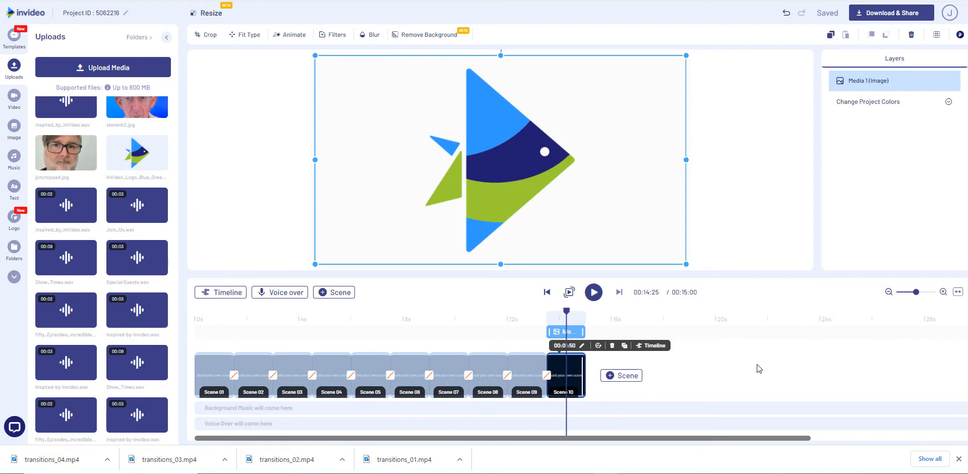
Apply the Bubbles Wipe overlay transition between Scene 01 and Scene 02
click(233, 375)
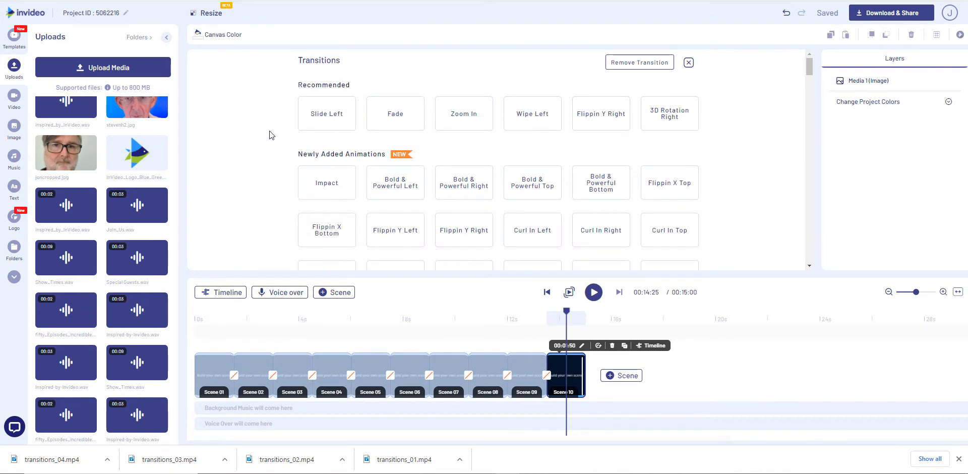
scroll(270, 135, down, 10)
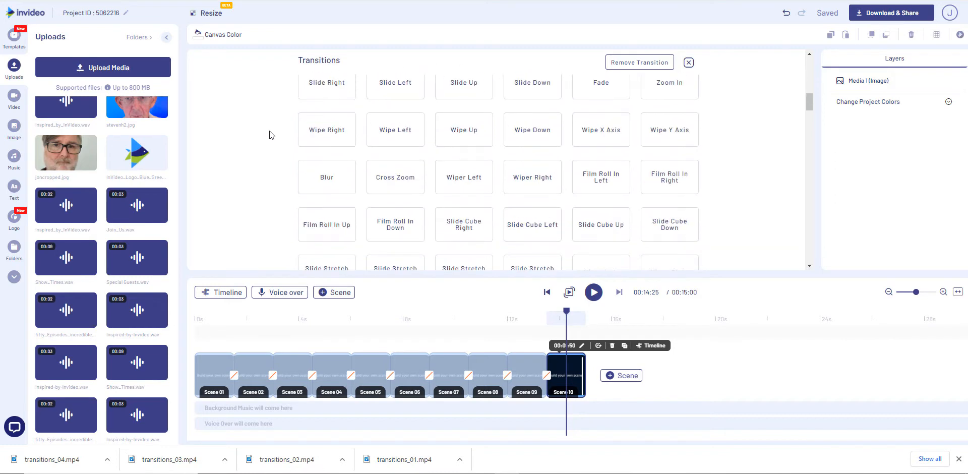
scroll(268, 134, up, 1)
scroll(267, 134, down, 6)
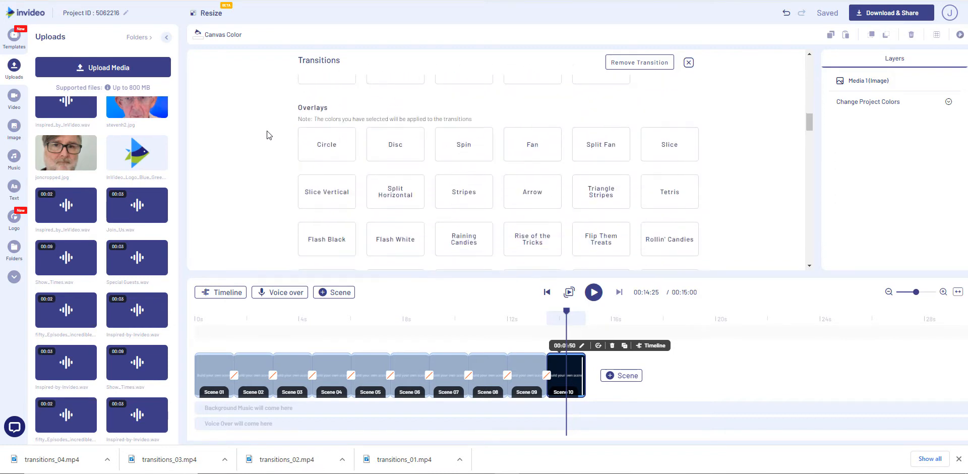
scroll(267, 135, down, 1)
scroll(268, 135, down, 4)
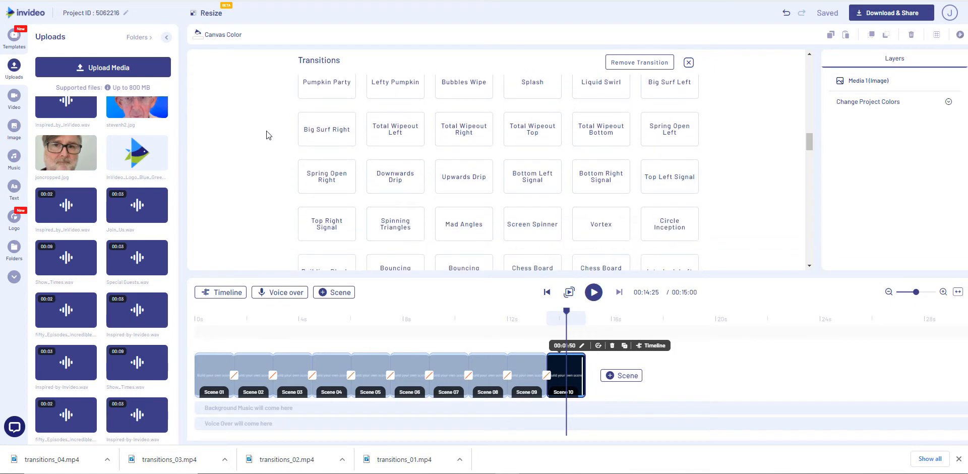
scroll(268, 134, up, 5)
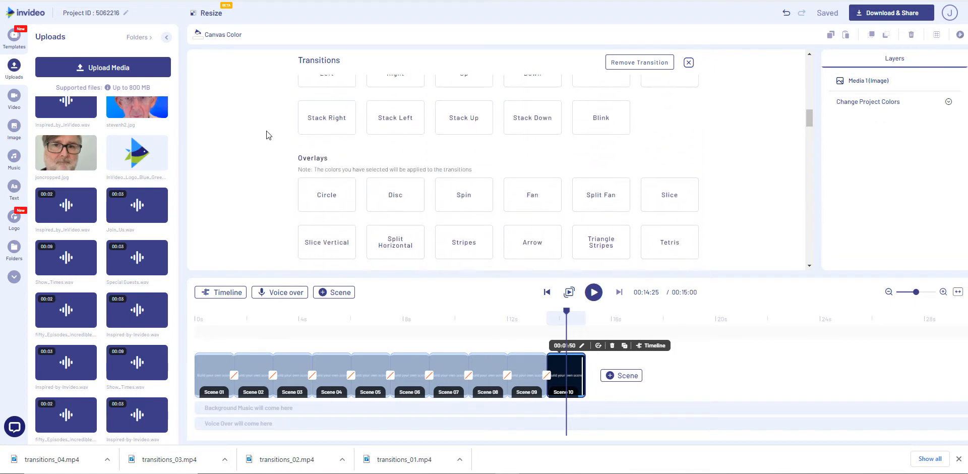
scroll(268, 135, down, 5)
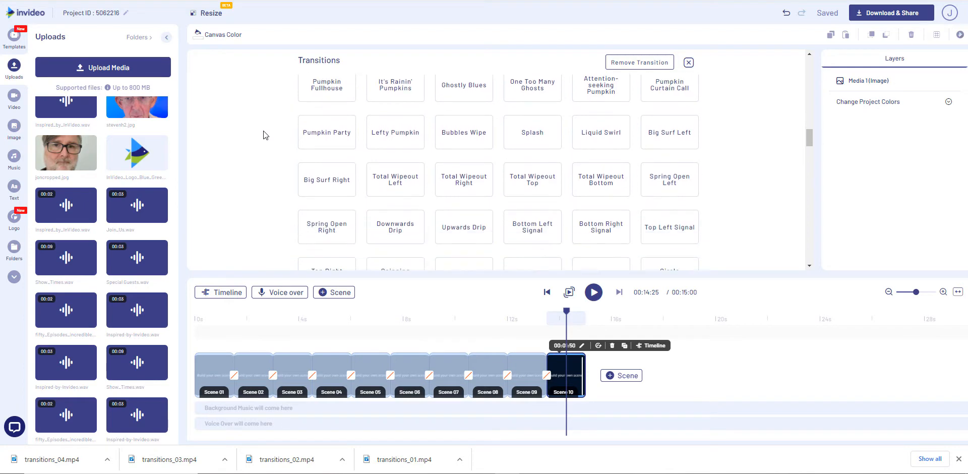
scroll(262, 135, down, 1)
click(438, 91)
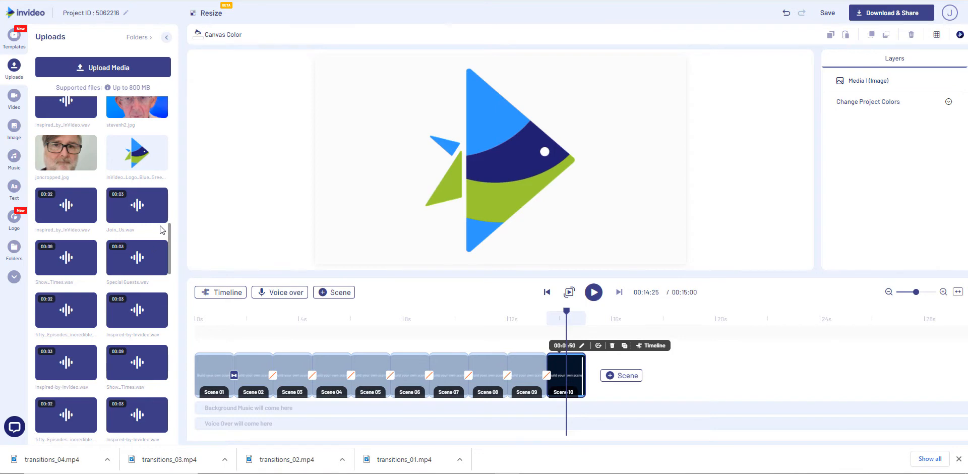
Apply the Splash transition between Scene 02 and Scene 03, and Liquid Swirl between Scene 03 and Scene 04
mouse_move(156, 303)
click(274, 377)
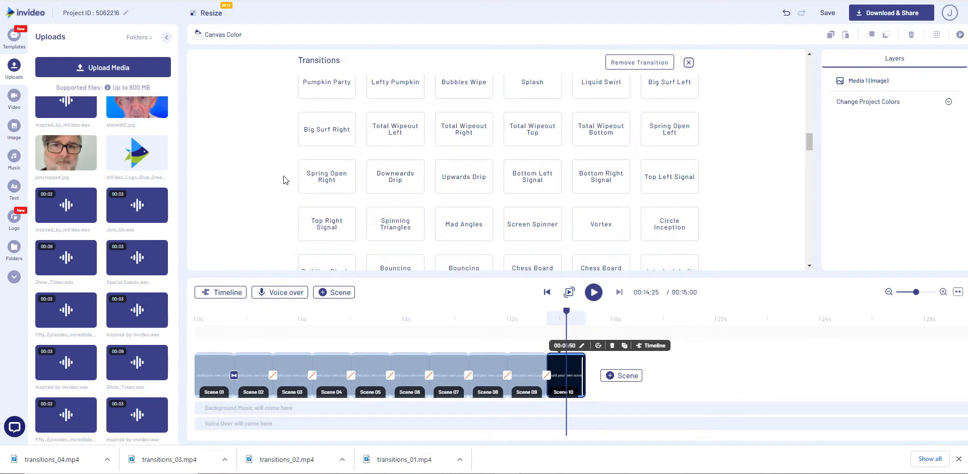
scroll(283, 175, up, 3)
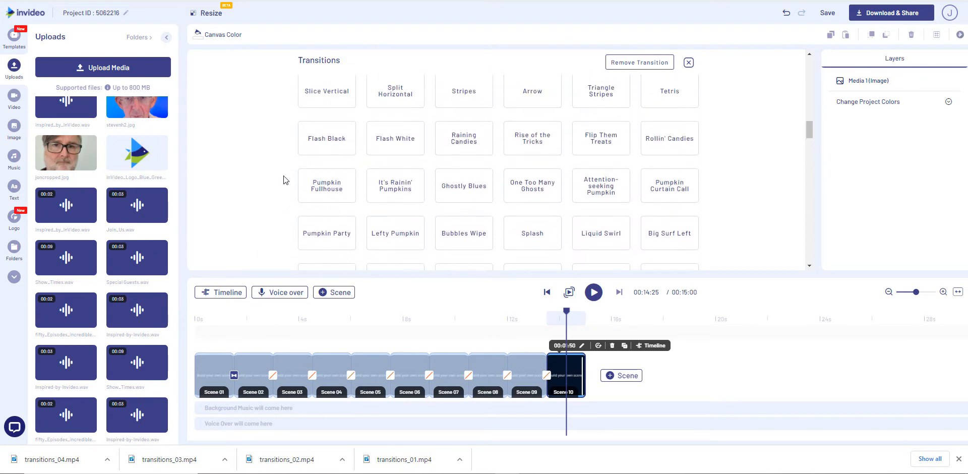
scroll(283, 176, down, 2)
click(544, 130)
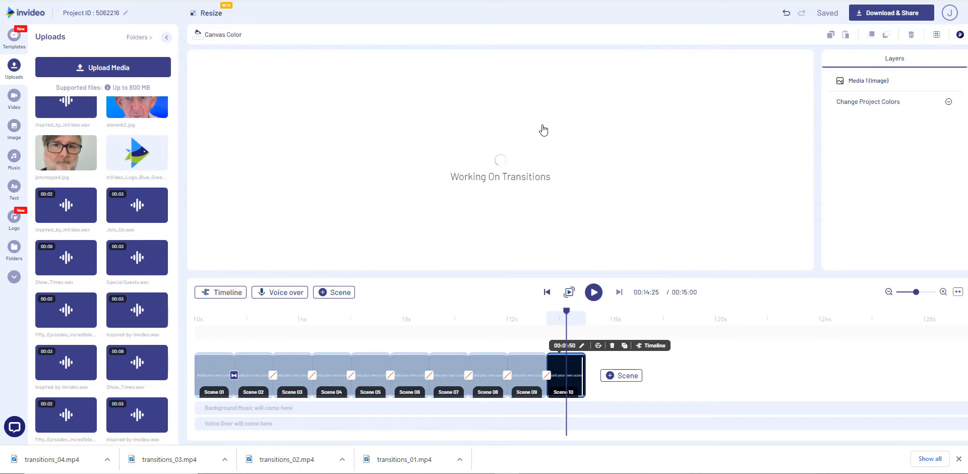
click(311, 376)
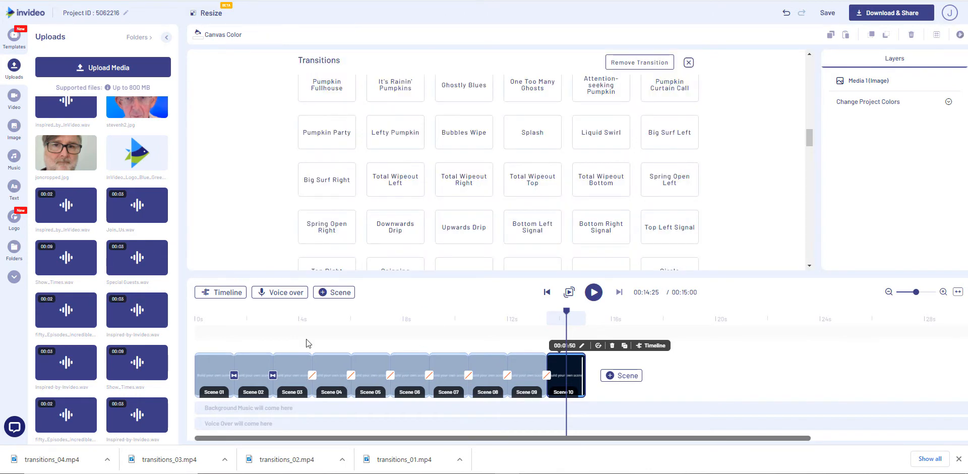
click(608, 137)
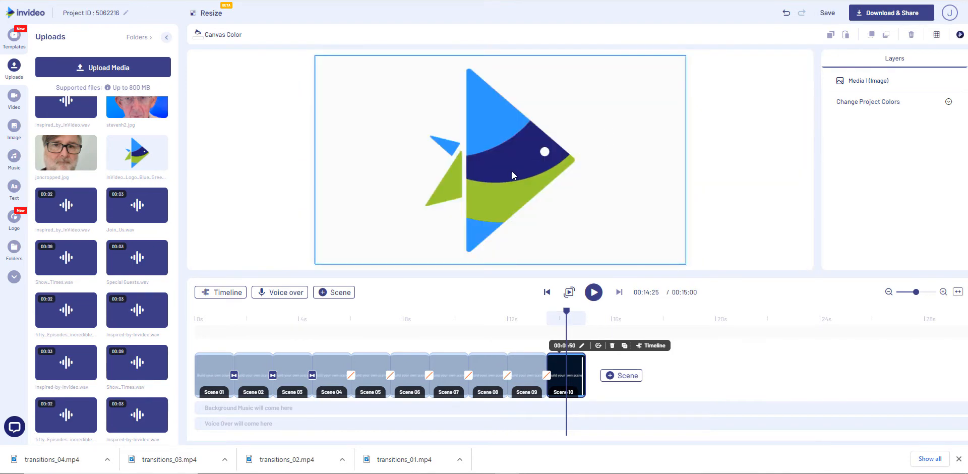
Apply the Liquid Wave transition between Scene 04 and Scene 05
click(351, 377)
scroll(367, 152, down, 2)
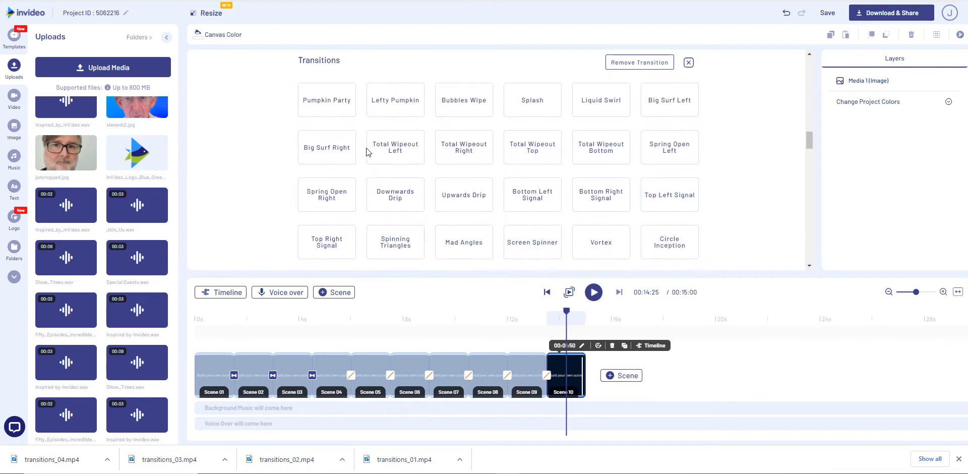
scroll(367, 152, down, 1)
scroll(367, 152, down, 2)
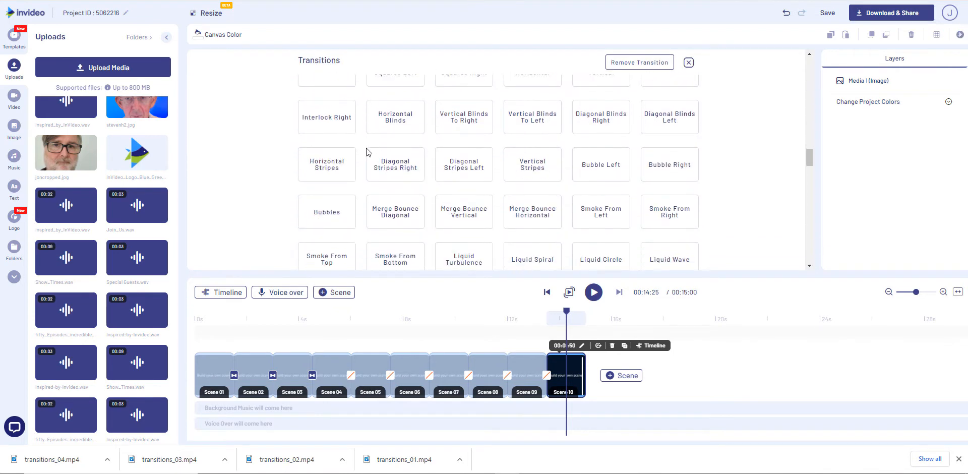
click(657, 265)
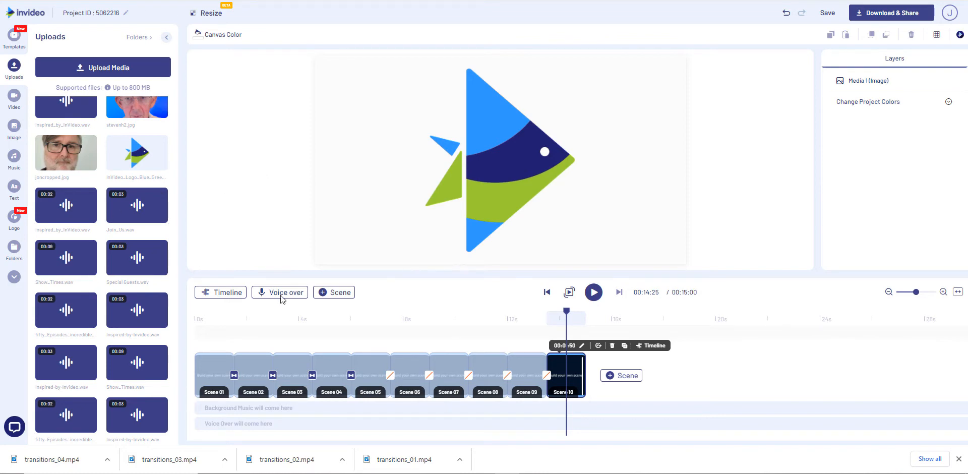
Apply another overlay transition between Scene 05 and Scene 06
click(390, 376)
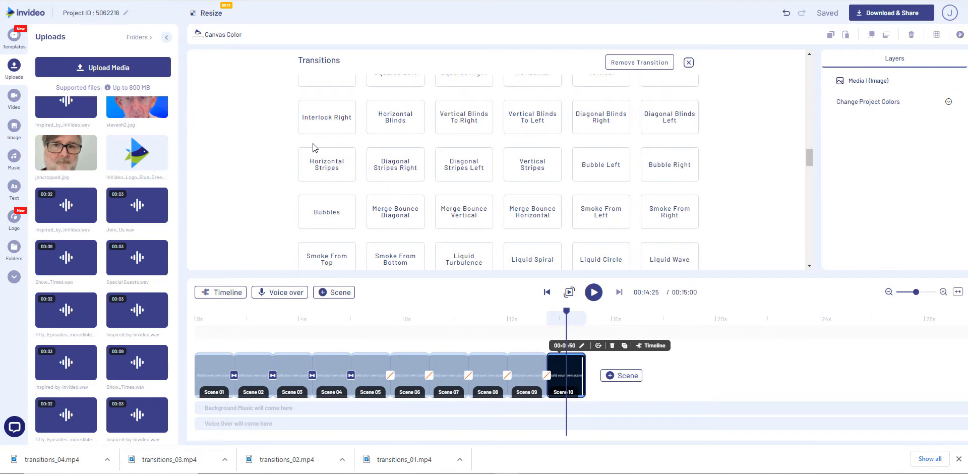
scroll(313, 147, down, 4)
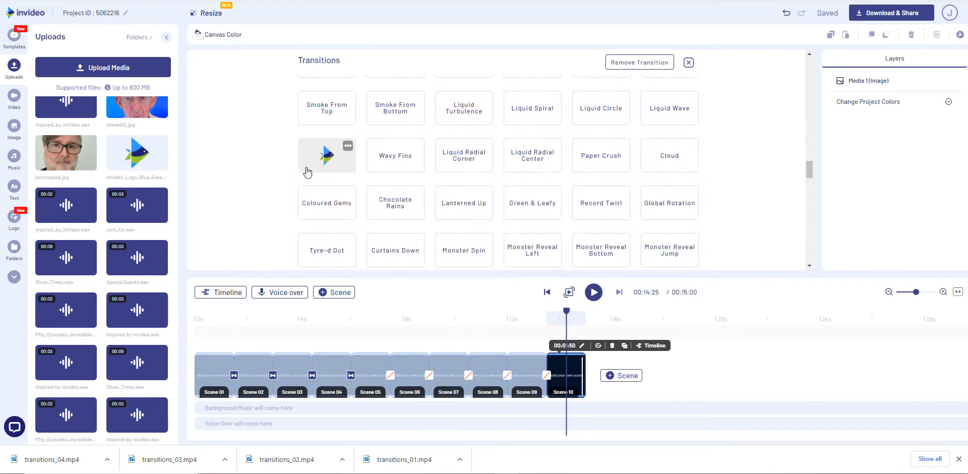
click(325, 180)
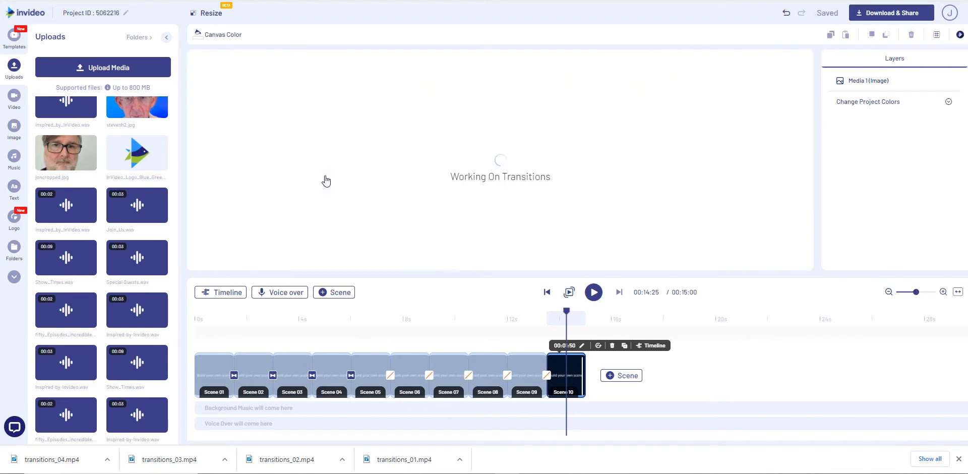
Apply the Accordion In transition between Scene 06 and Scene 07
click(429, 376)
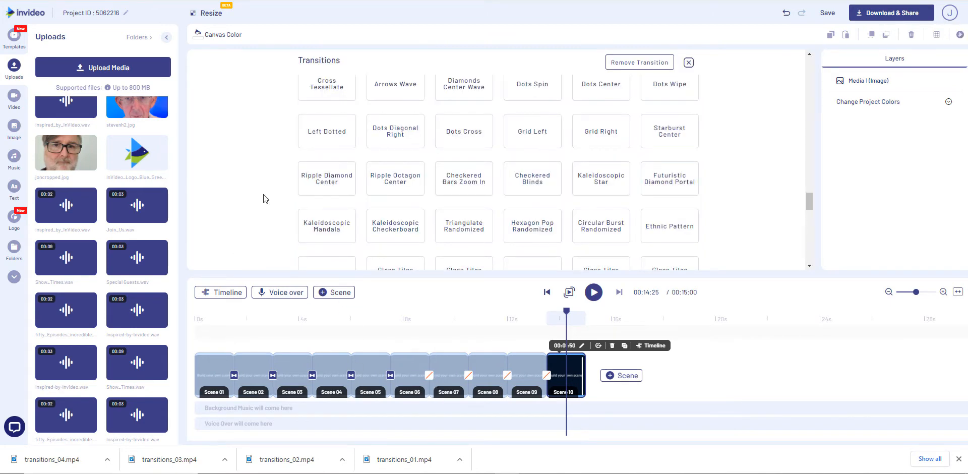
scroll(263, 198, down, 5)
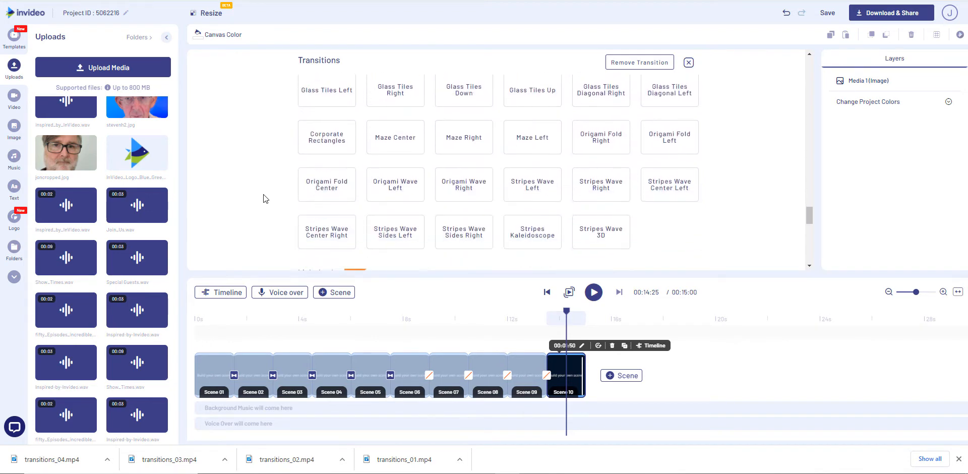
scroll(264, 195, down, 2)
scroll(263, 194, up, 3)
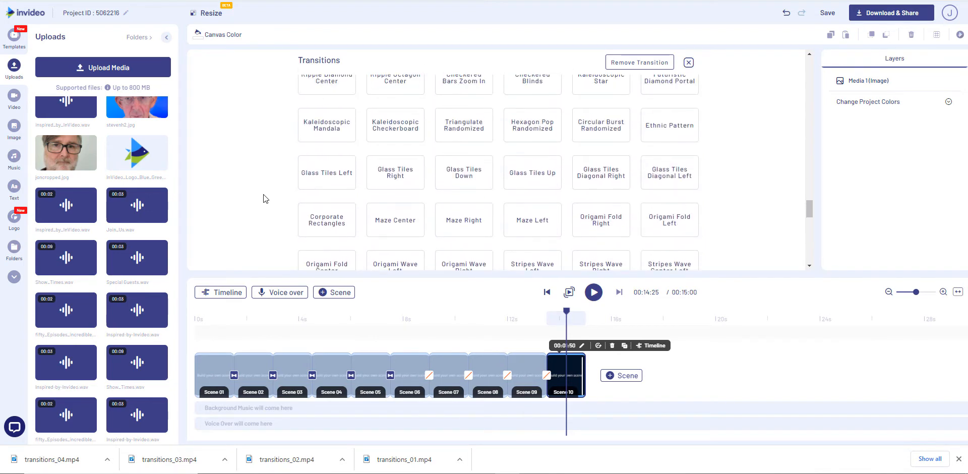
scroll(264, 199, up, 1)
scroll(263, 195, up, 3)
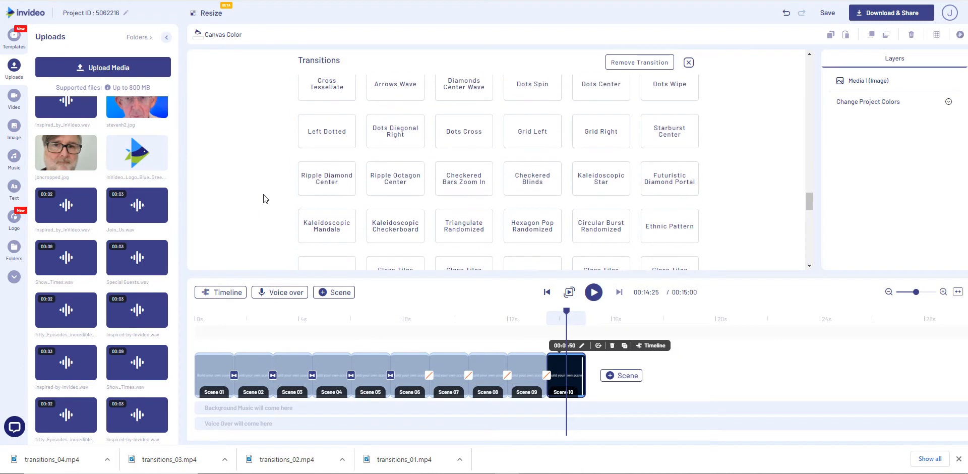
scroll(264, 195, up, 1)
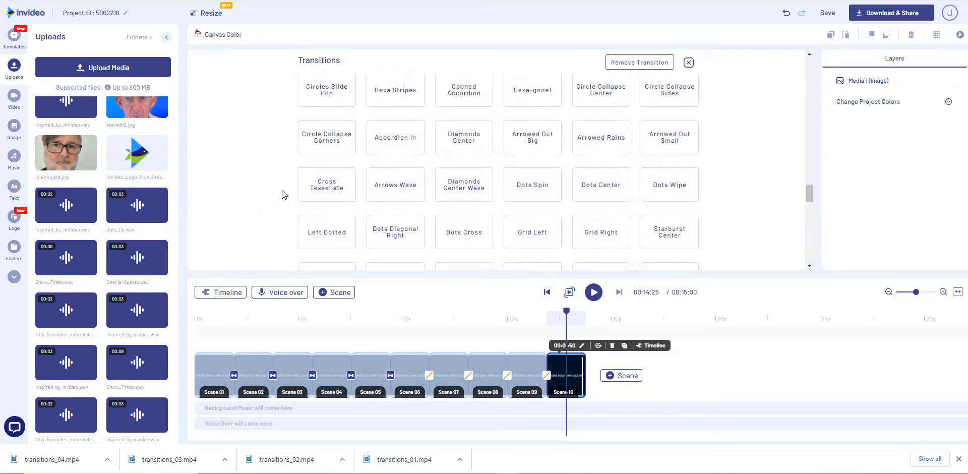
click(395, 138)
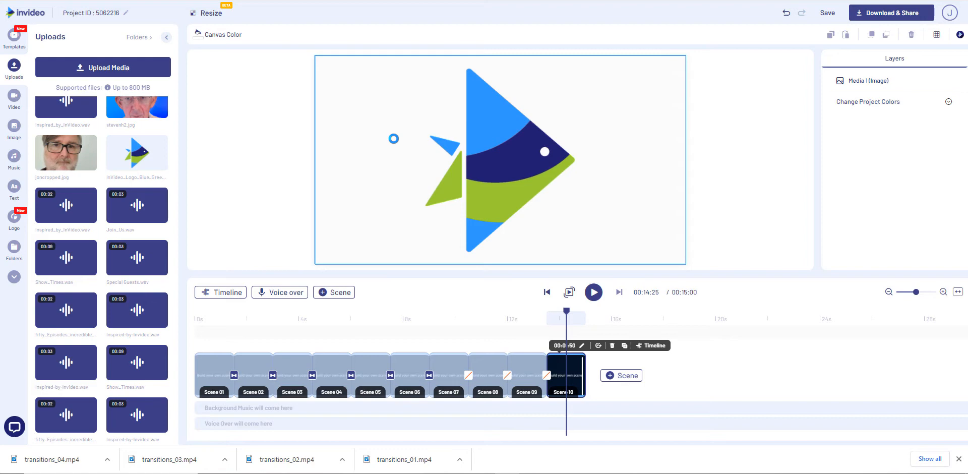
Apply a different overlay transition between Scene 07 and Scene 08
click(469, 378)
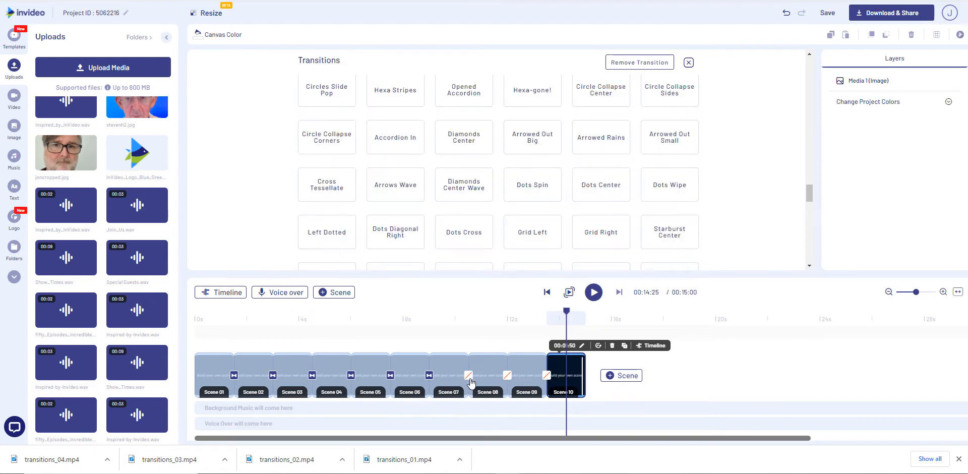
scroll(453, 217, down, 5)
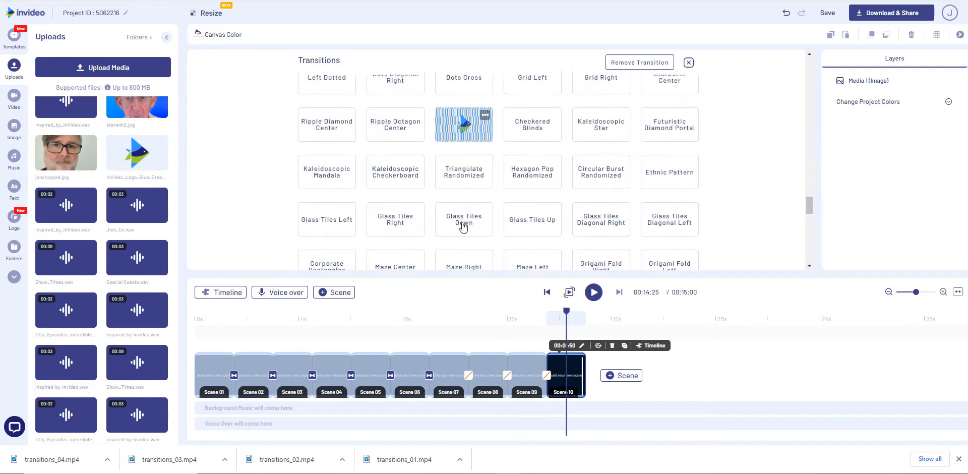
scroll(450, 212, down, 3)
scroll(450, 212, up, 4)
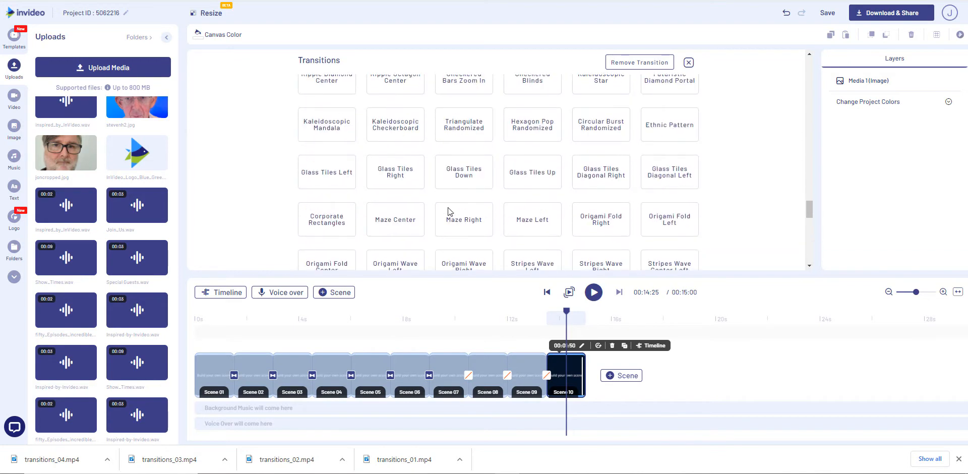
scroll(448, 211, up, 2)
click(600, 225)
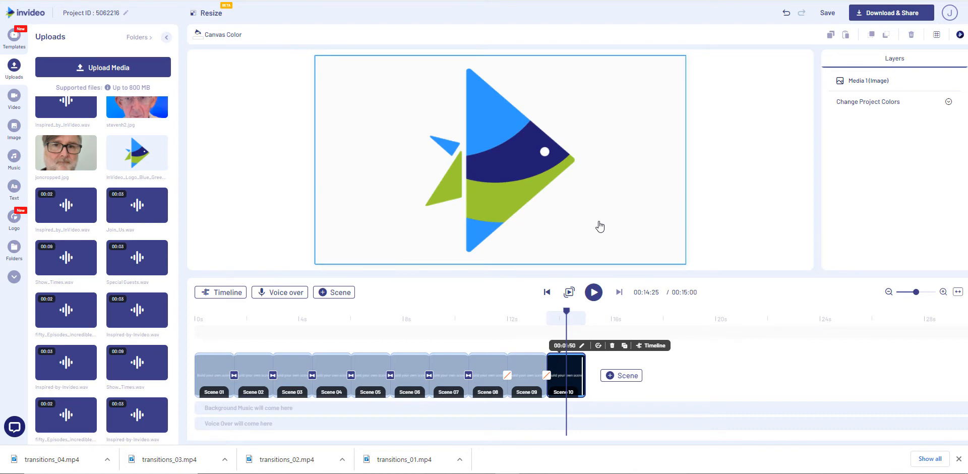
Browse the overlay transitions and apply another one between Scene 08 and Scene 09
click(508, 380)
scroll(282, 199, down, 5)
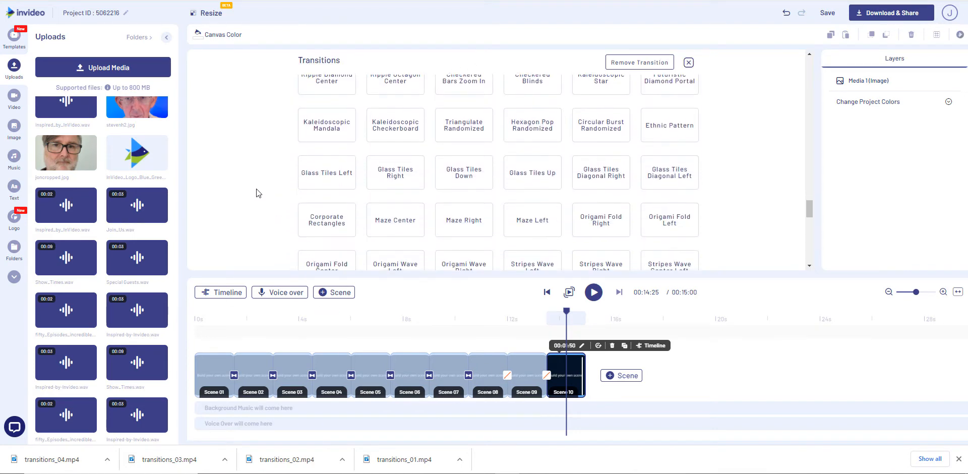
scroll(257, 193, down, 6)
scroll(258, 192, up, 2)
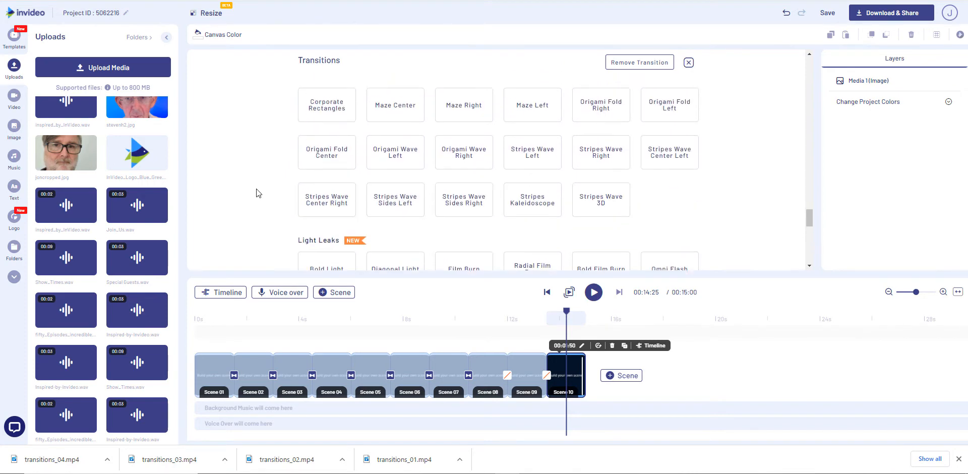
scroll(257, 193, up, 8)
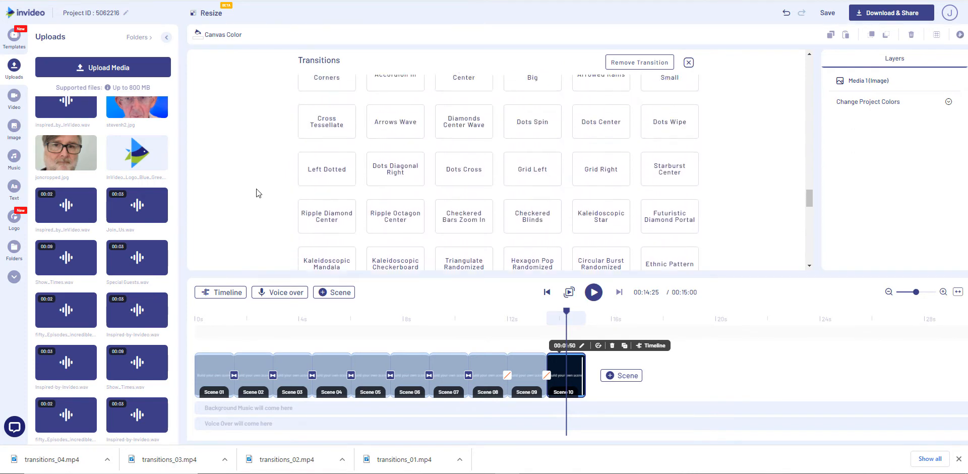
scroll(257, 193, up, 1)
click(313, 144)
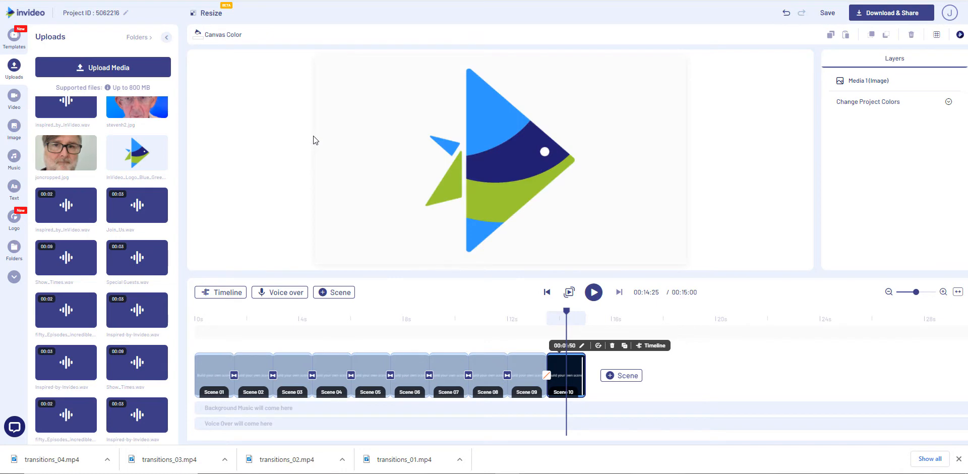
Apply the Grid Left transition between Scene 09 and Scene 10 and play the project from the start
click(547, 378)
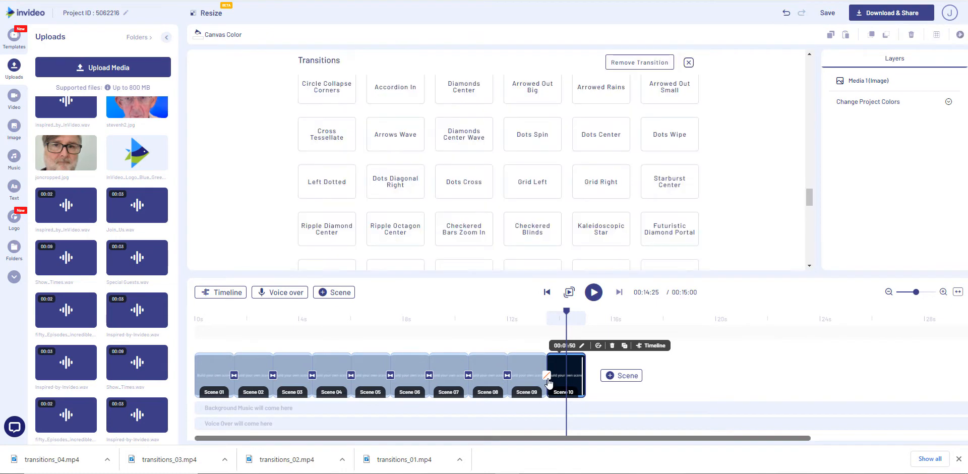
click(530, 189)
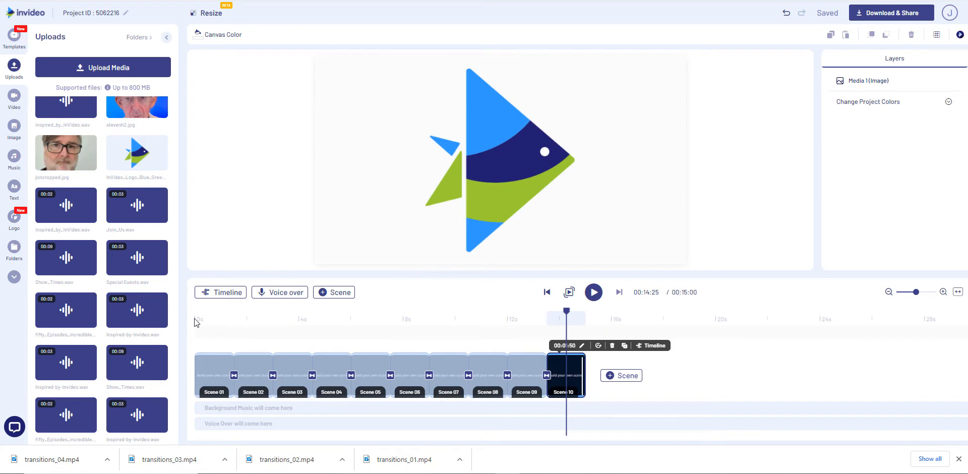
click(195, 319)
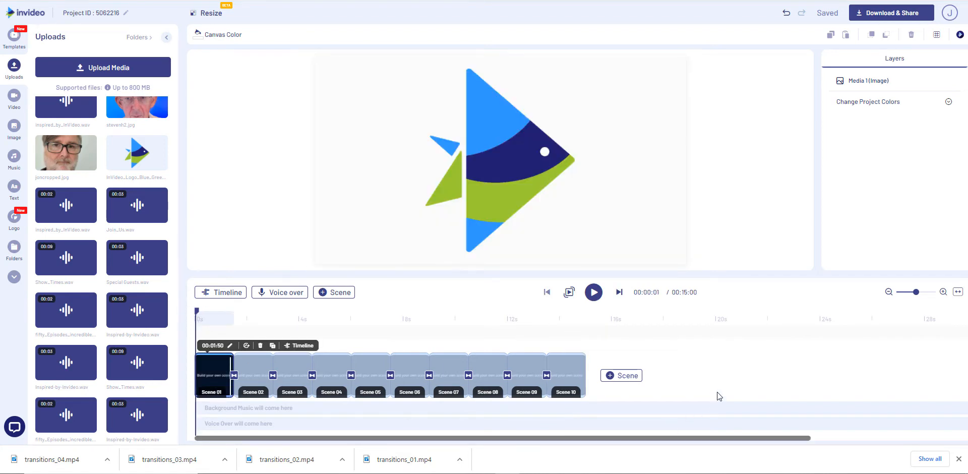
click(594, 294)
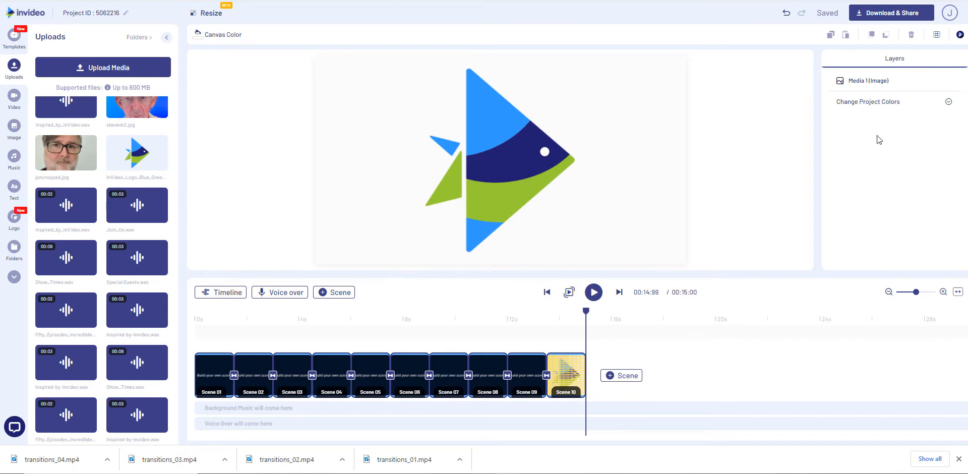
Change the dark navy custom project color to white (#ffffff)
click(887, 103)
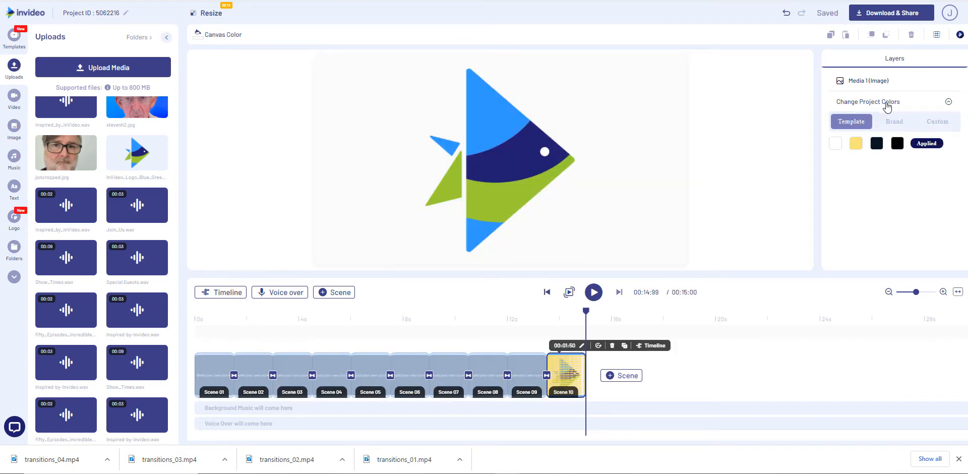
click(942, 123)
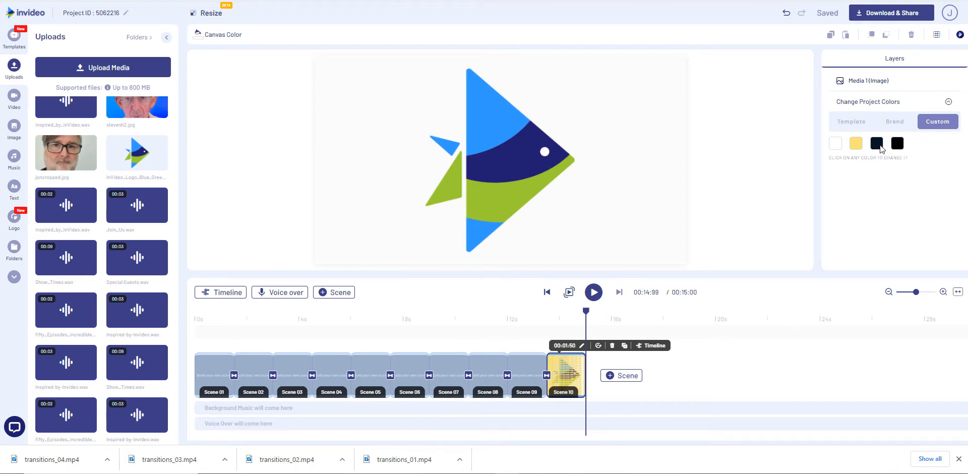
click(878, 145)
scroll(879, 240, down, 1)
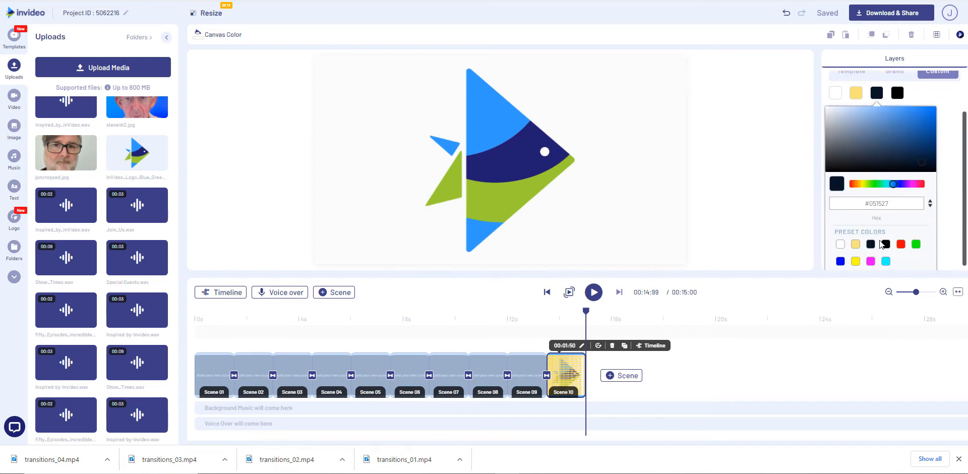
click(840, 244)
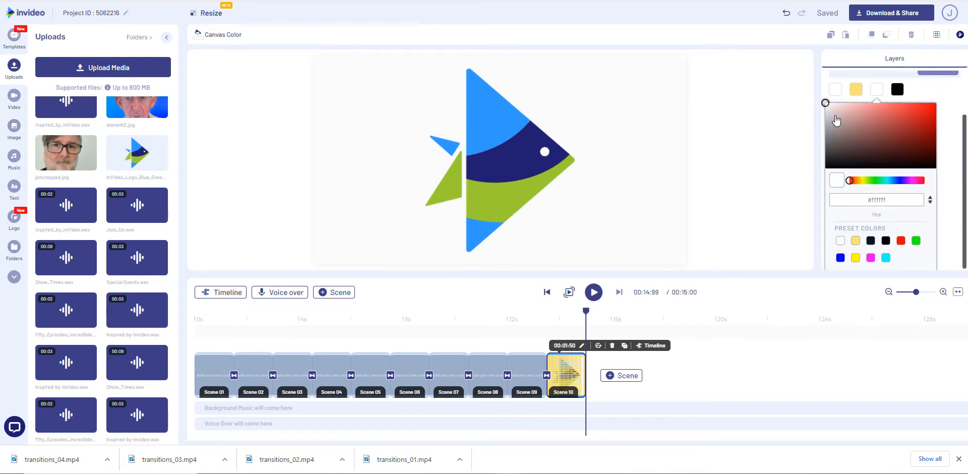
Change the first white custom project color to the cyan preset (#00ffff)
click(835, 88)
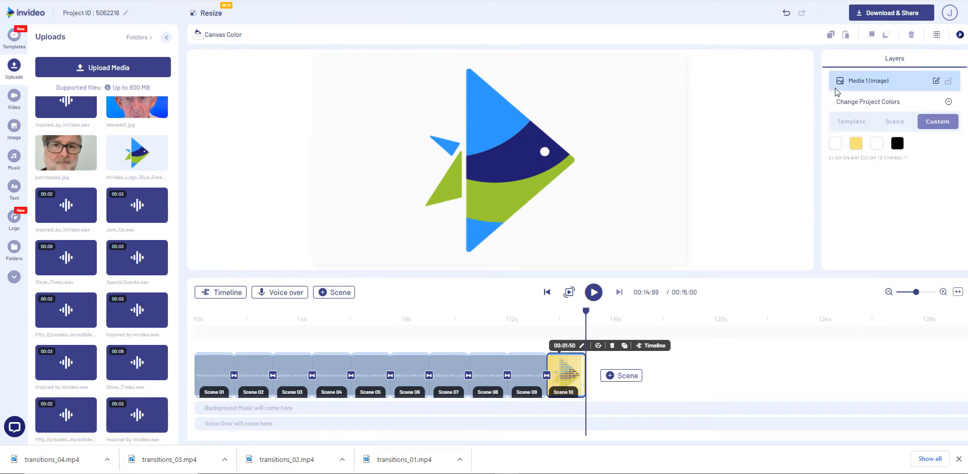
click(836, 145)
scroll(905, 257, down, 1)
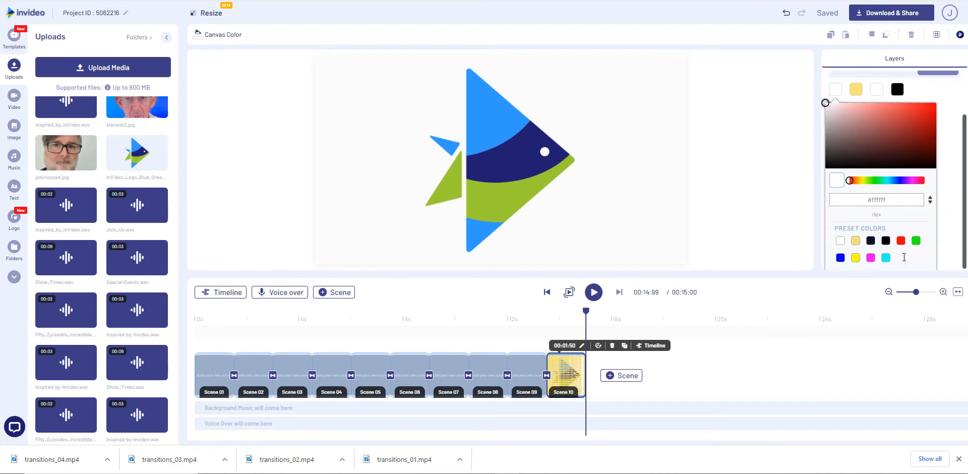
click(886, 258)
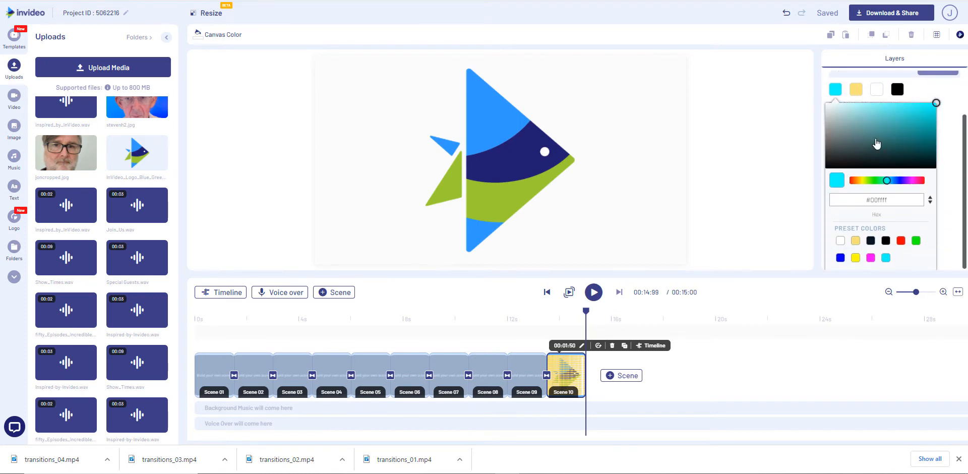
Change the yellow custom project color to the cyan preset (#00ffff)
click(859, 91)
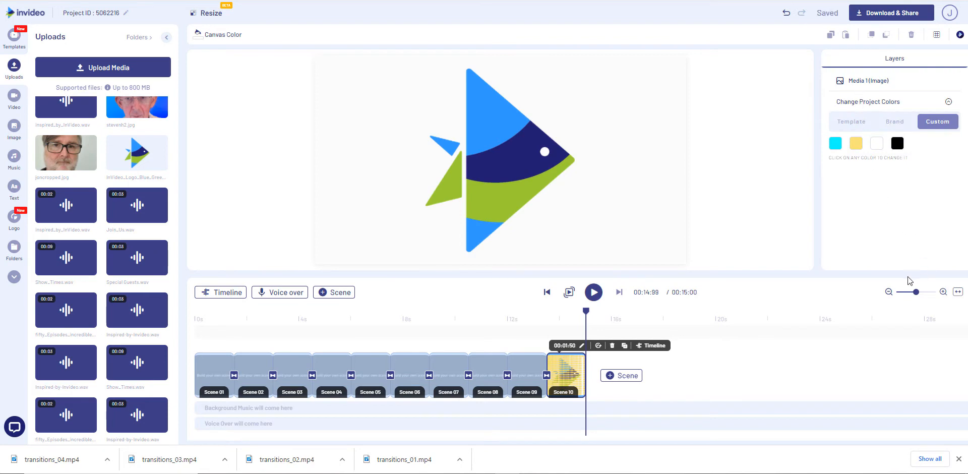
click(856, 143)
scroll(880, 222, down, 1)
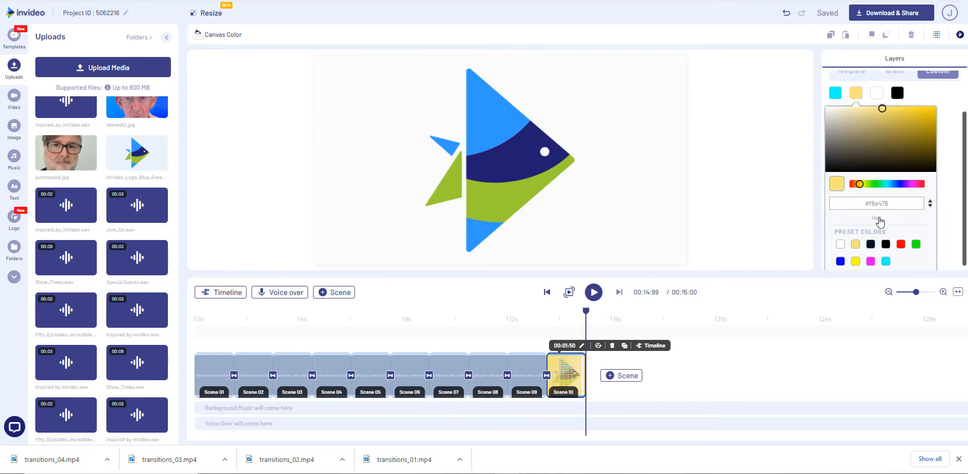
click(887, 257)
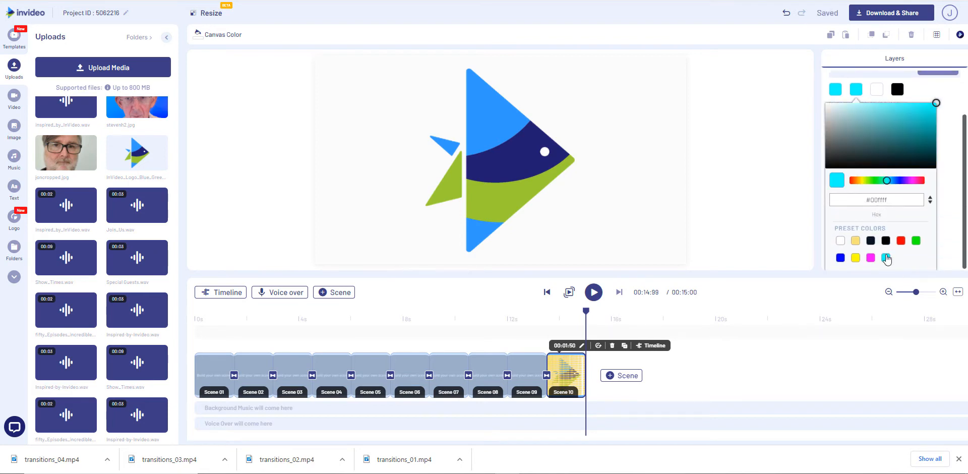
Change the black custom project color to the cyan preset (#00ffff)
click(903, 88)
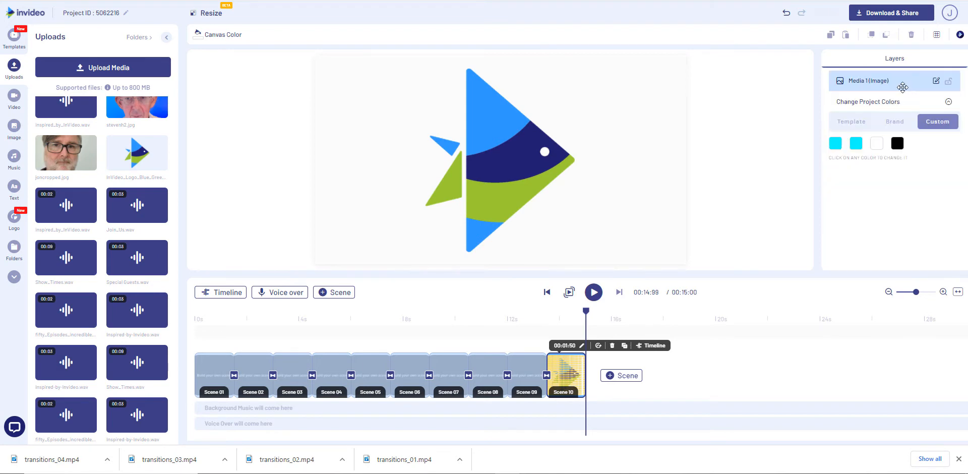
click(897, 143)
scroll(898, 184, down, 2)
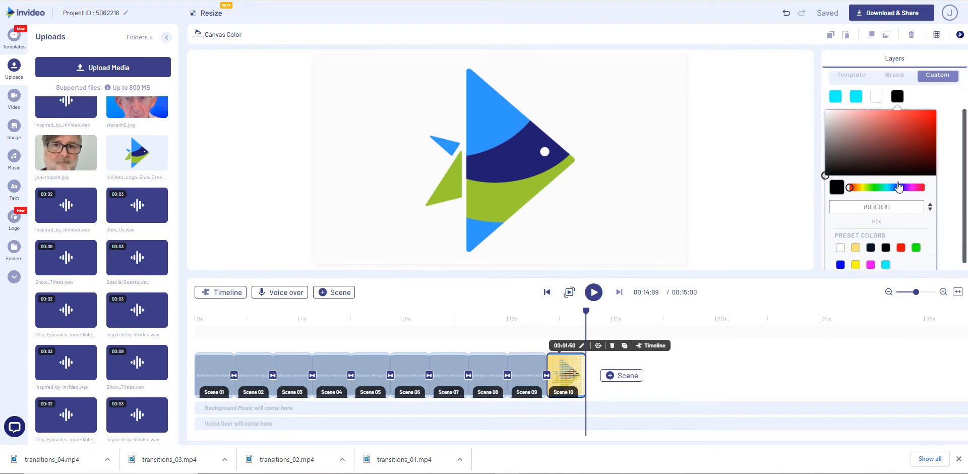
click(886, 258)
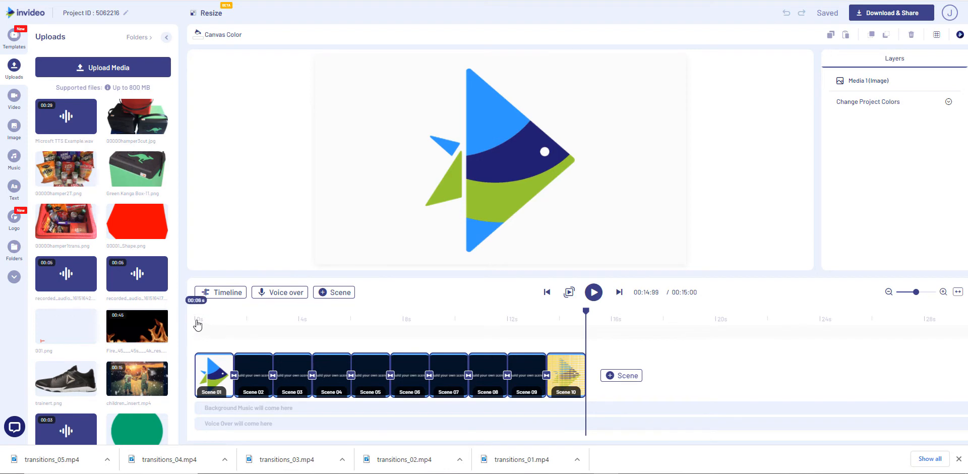
Play the recolored project from the start and open its download and share options
click(195, 321)
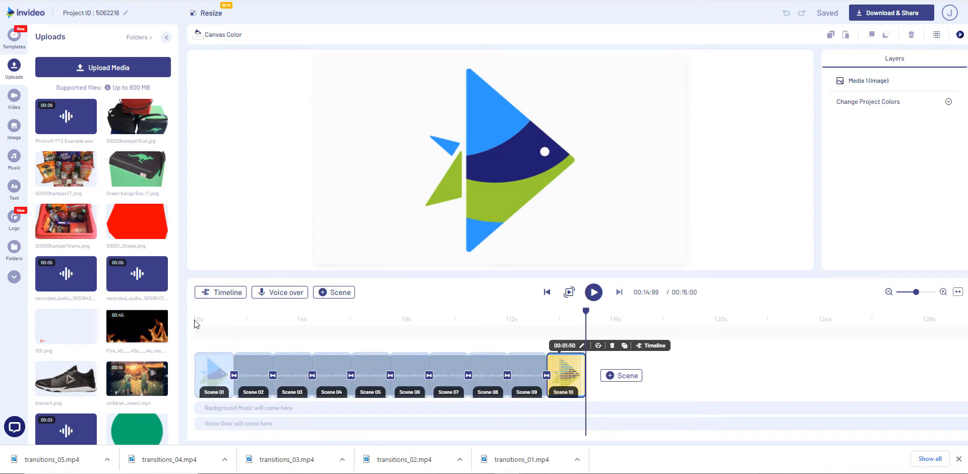
click(195, 321)
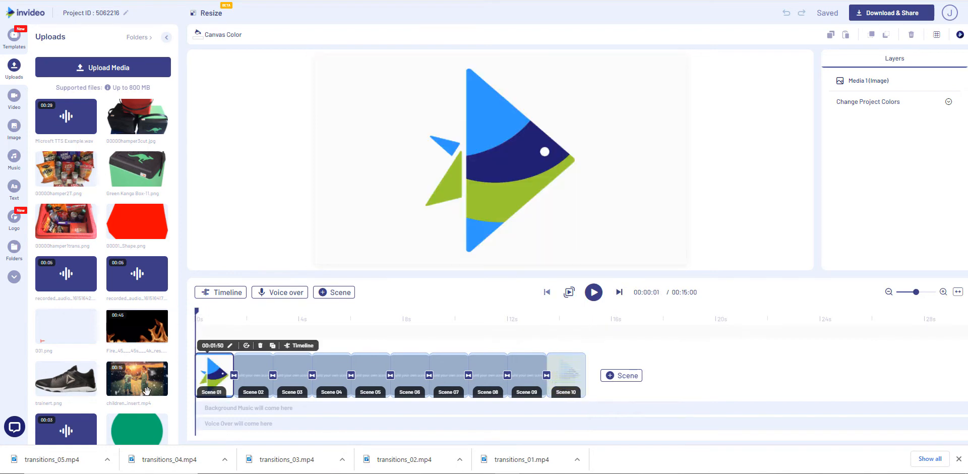
click(595, 297)
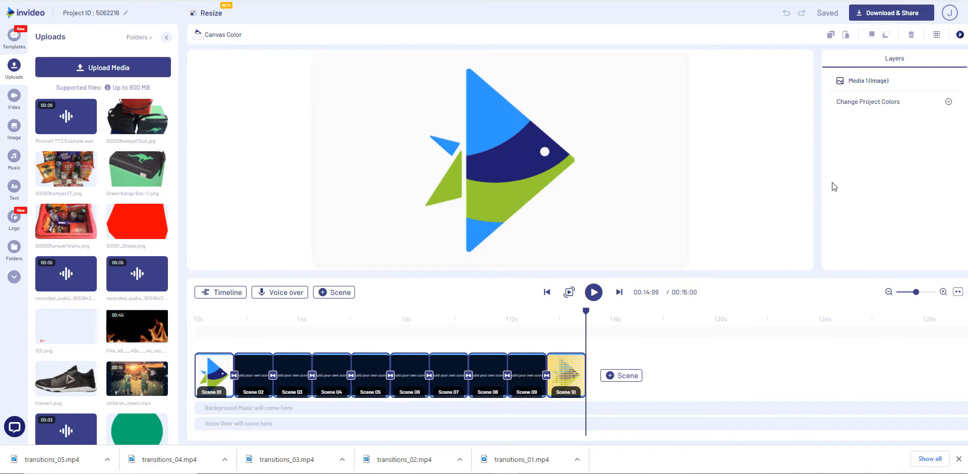
click(878, 15)
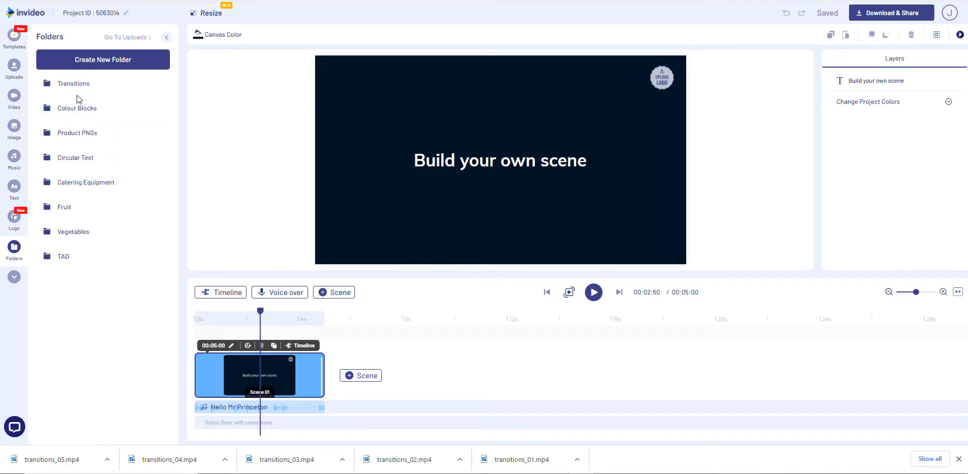
Upload transitions_05.mp4 from the InVideo directory into the Transitions media folder
click(76, 85)
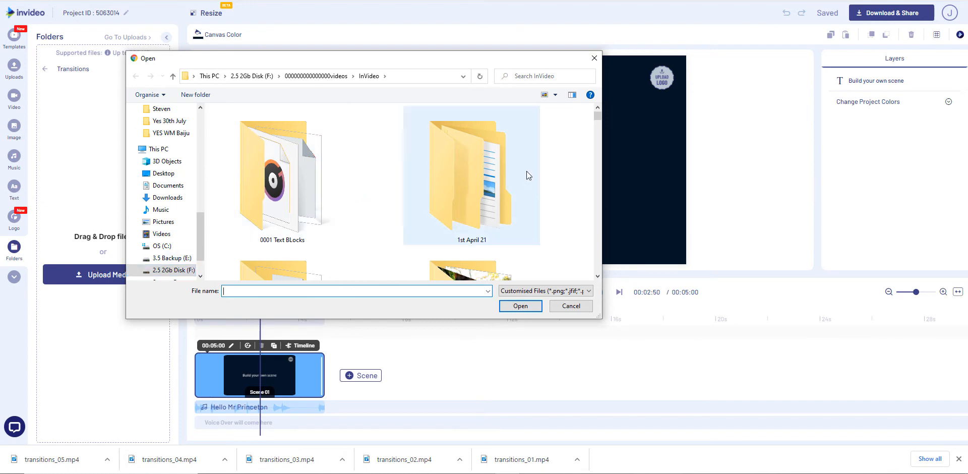
drag(597, 116, 607, 265)
click(275, 127)
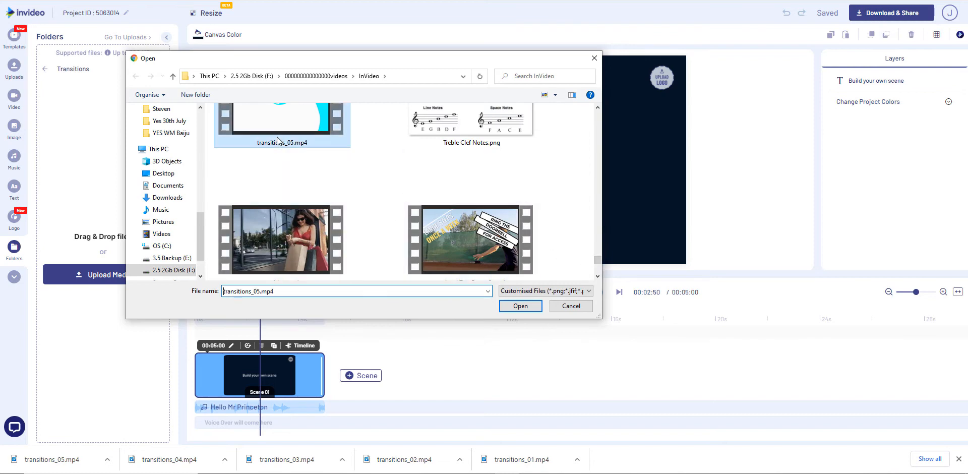
click(520, 306)
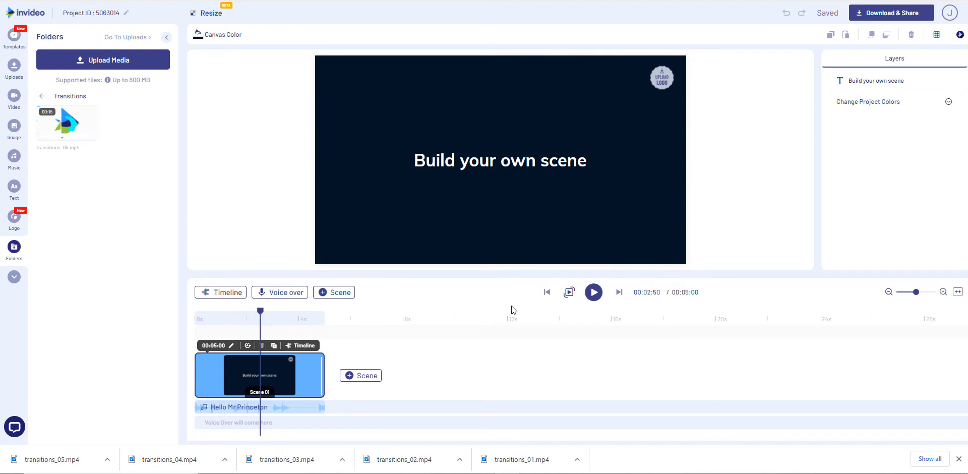
Delete the "Build your own scene" text and the logo placeholder, and set the canvas color to white
click(572, 171)
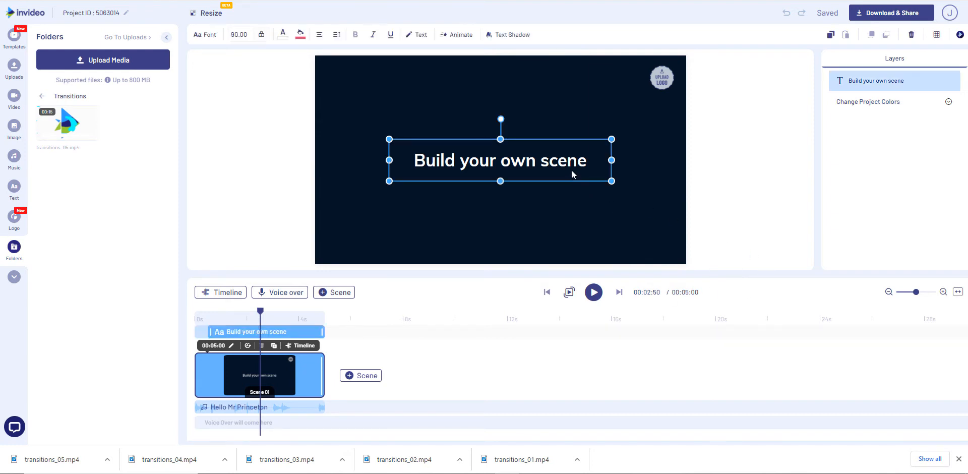
key(Delete)
click(672, 66)
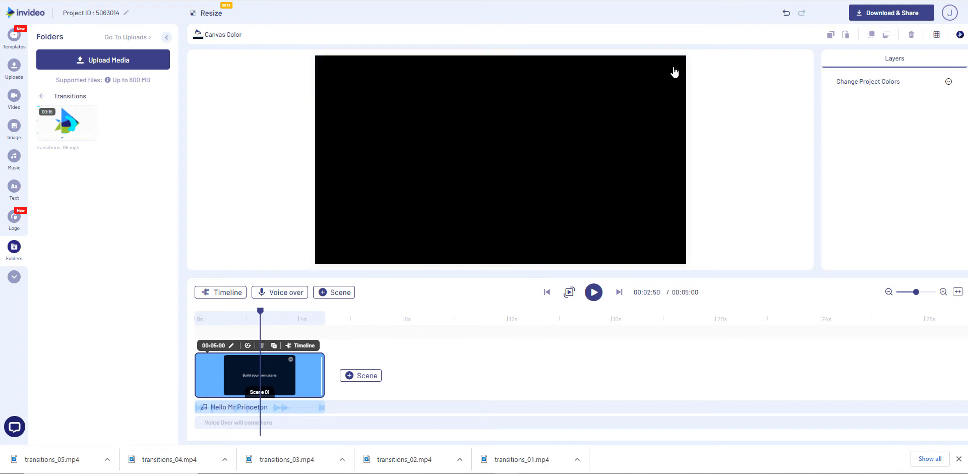
click(207, 37)
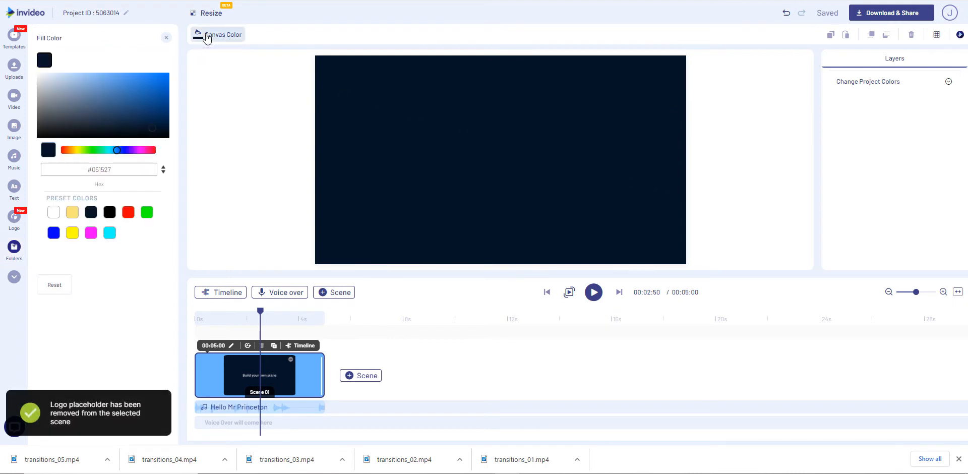
click(53, 213)
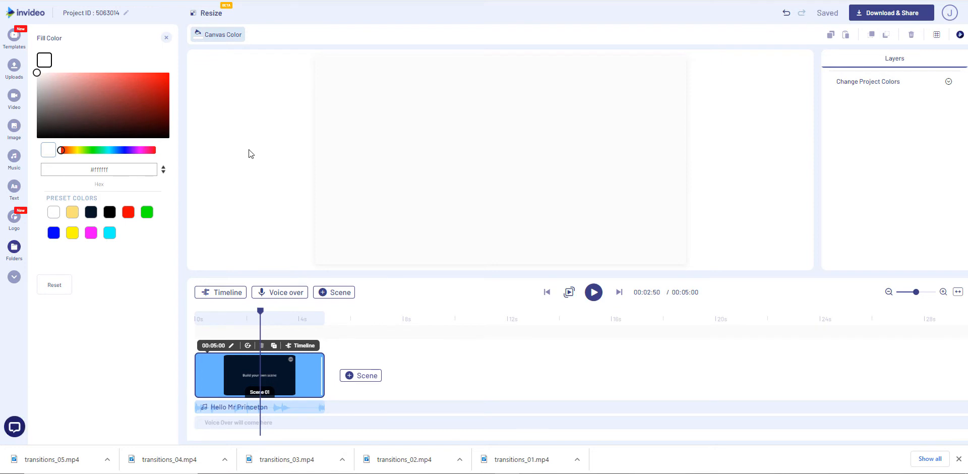
Add transitions_05.mp4 from the Transitions folder to the blank scene, using the full video without trimming
click(18, 71)
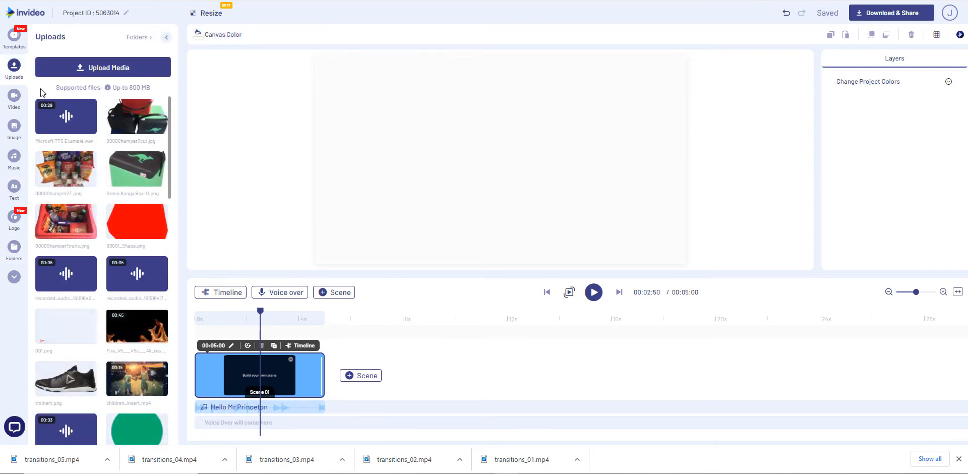
click(143, 40)
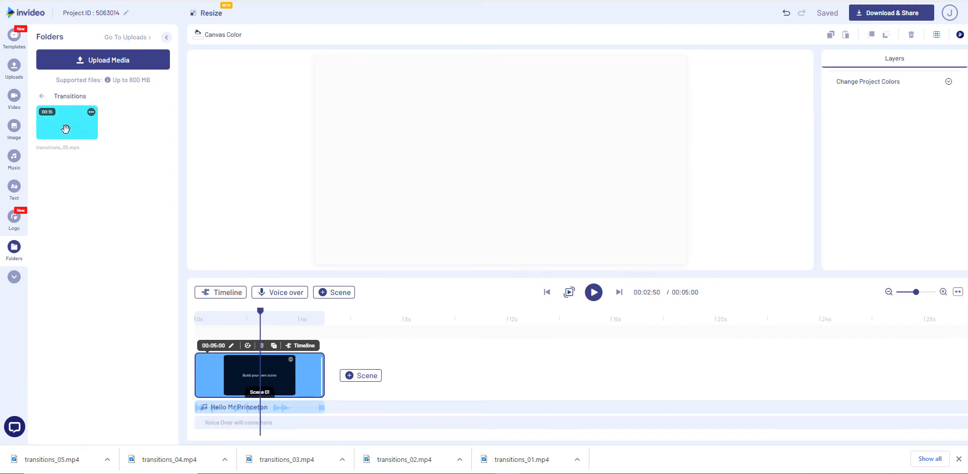
drag(65, 128, 437, 180)
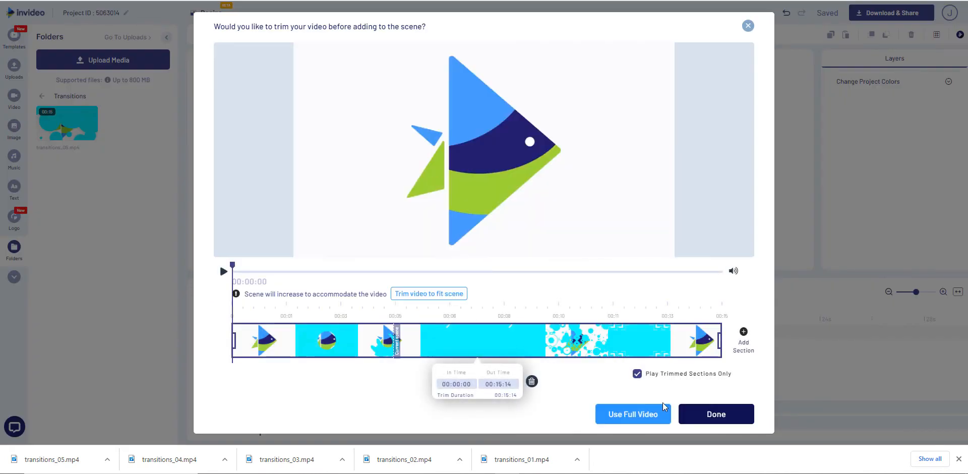
click(633, 415)
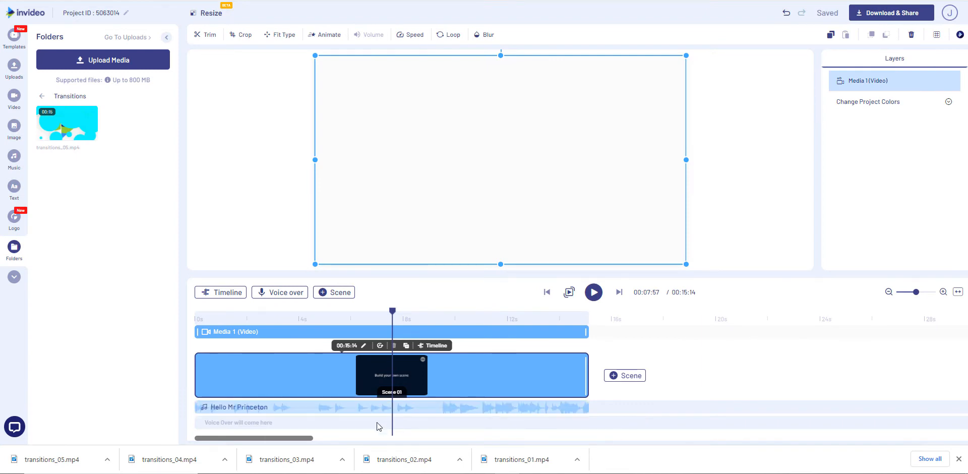
Delete the "Hello Mr Princeton" background music track from the project
mouse_move(399, 409)
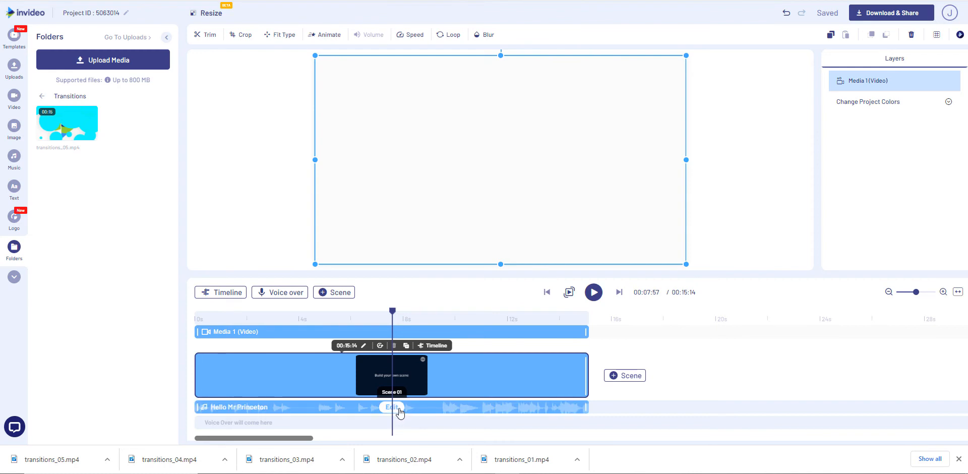
click(398, 410)
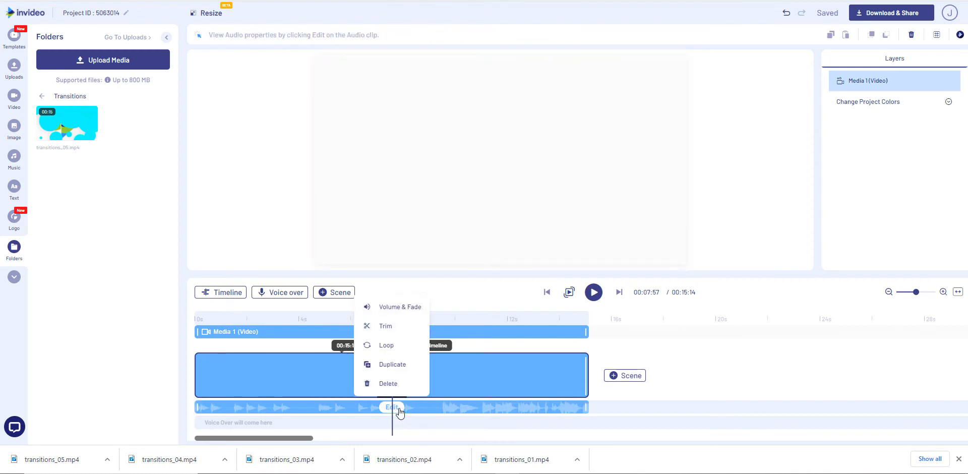
click(397, 411)
click(398, 411)
click(398, 411)
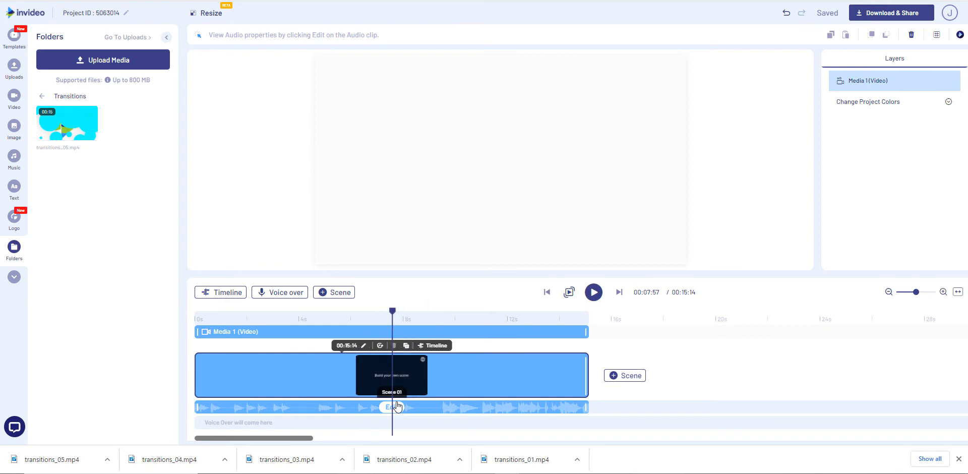
click(395, 408)
click(388, 384)
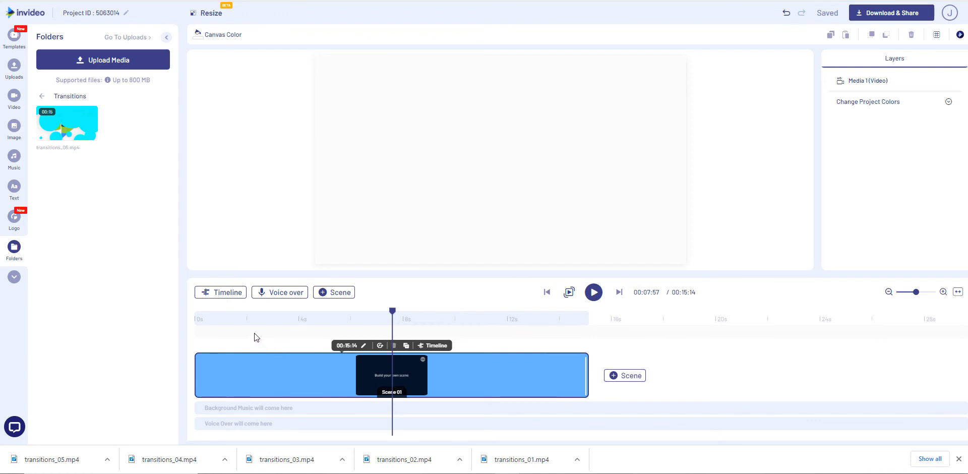
Open the scene's detailed timeline and preview the inserted video, including a playback from the start
click(221, 294)
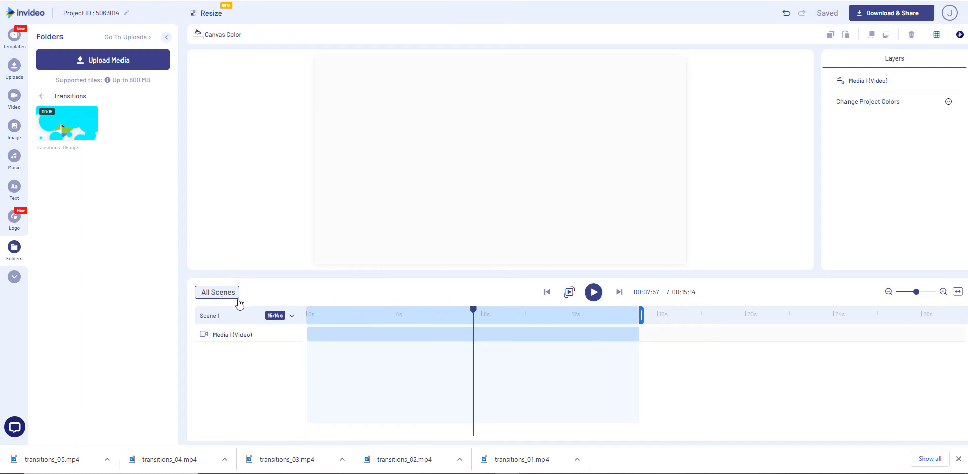
click(845, 81)
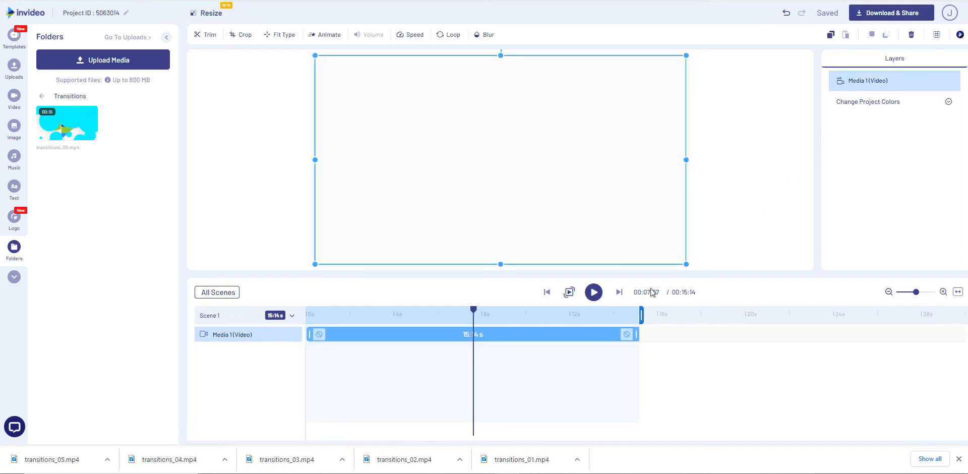
click(594, 293)
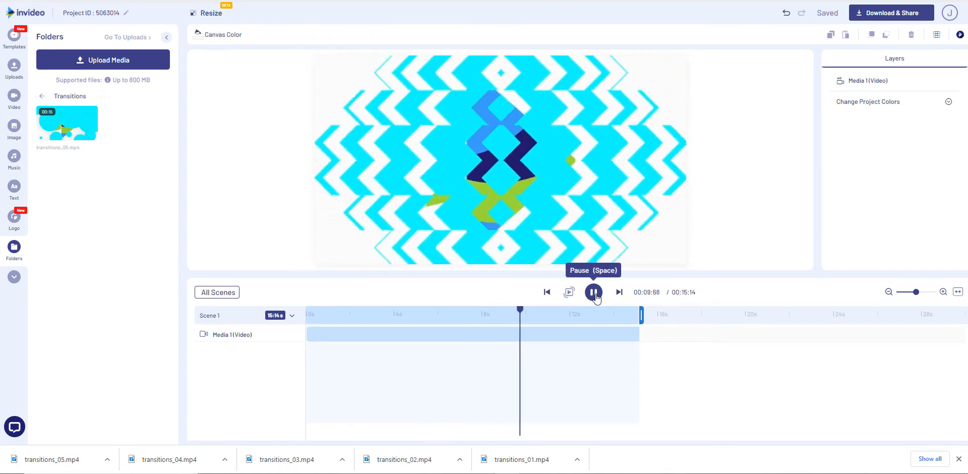
click(595, 292)
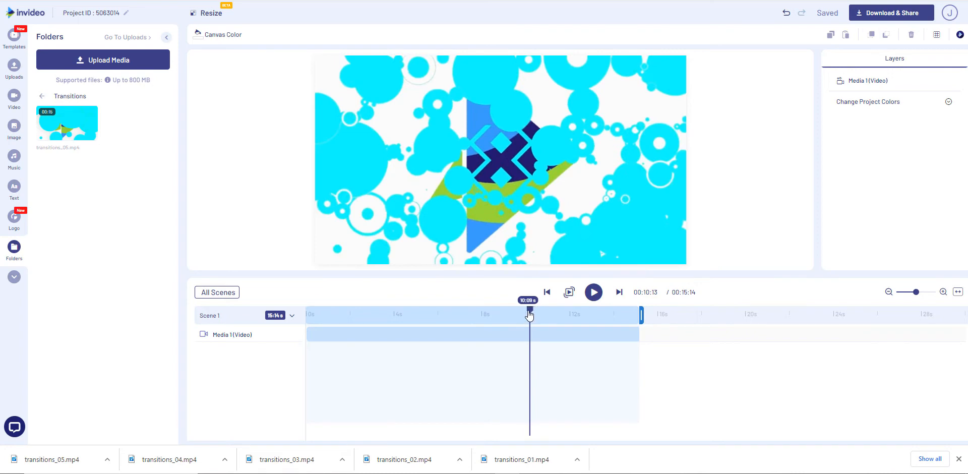
drag(506, 313, 302, 326)
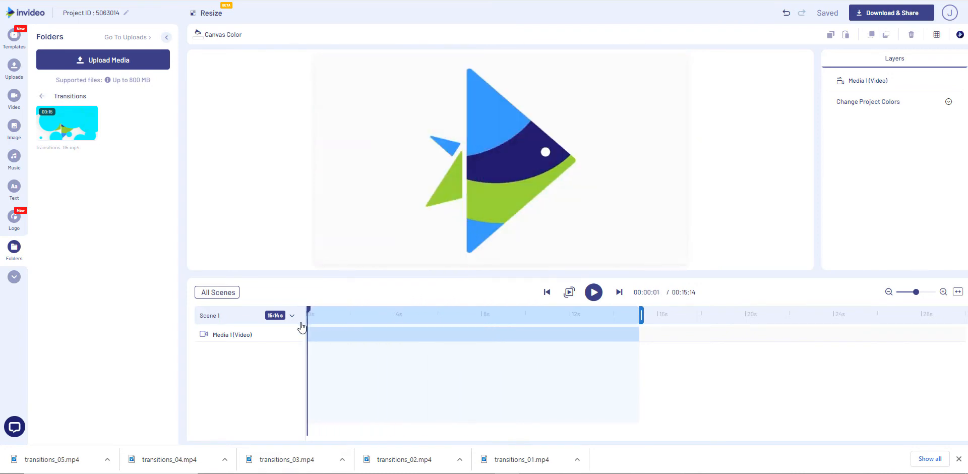
click(595, 295)
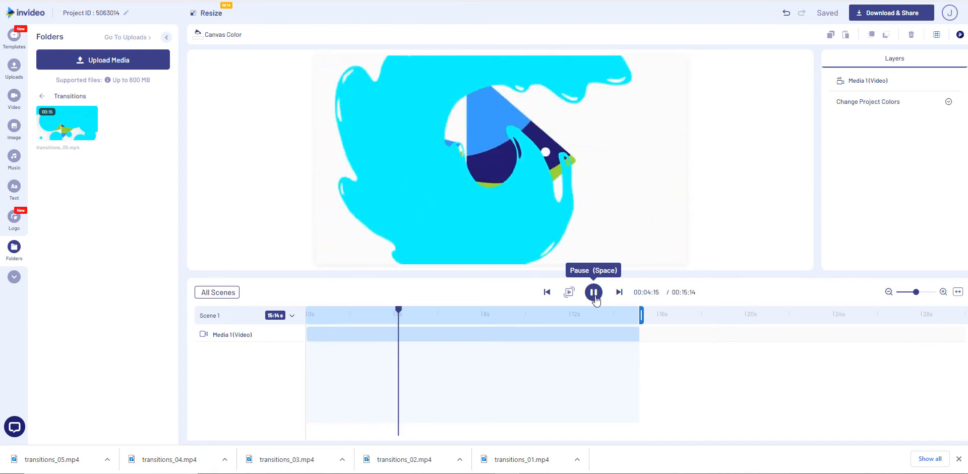
click(595, 293)
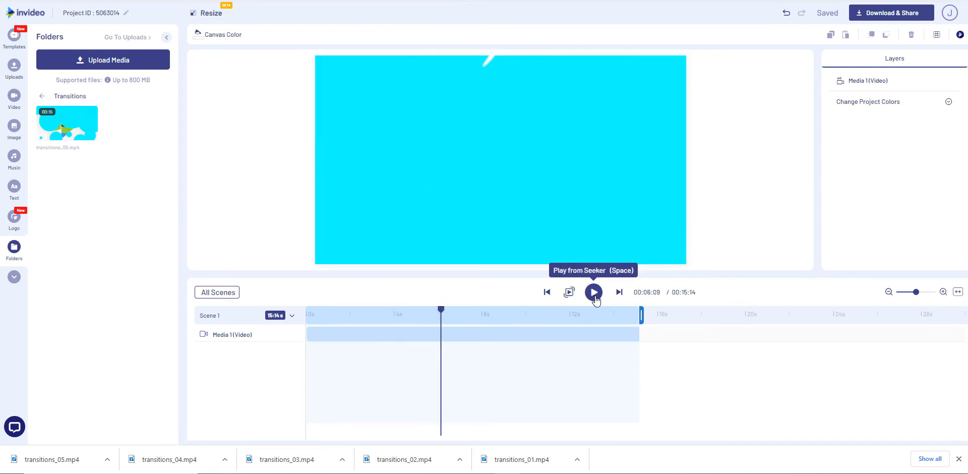
Set the inserted video's playback speed to 1.5x, suppressing further volume notices, and preview the scene from the start
click(841, 81)
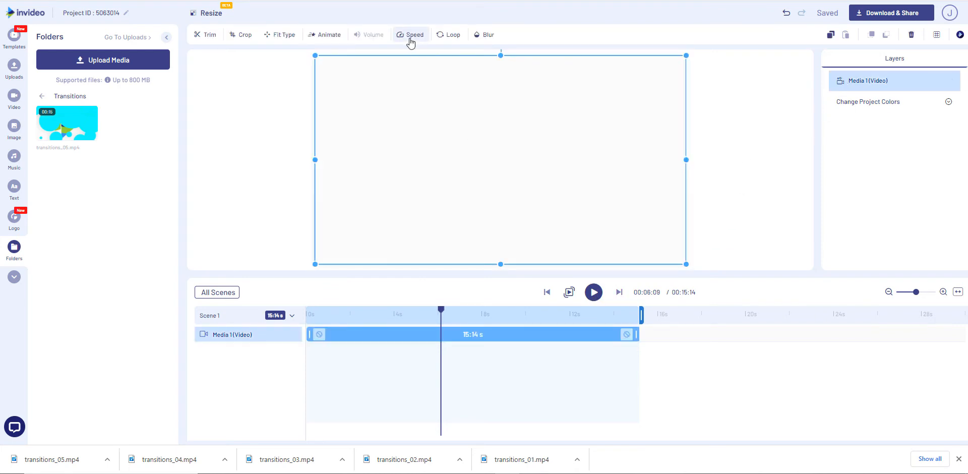
click(411, 35)
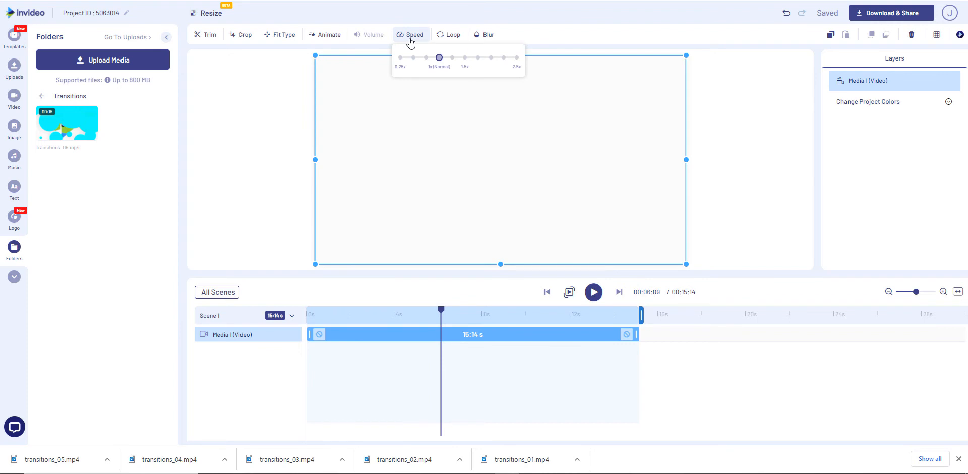
click(465, 59)
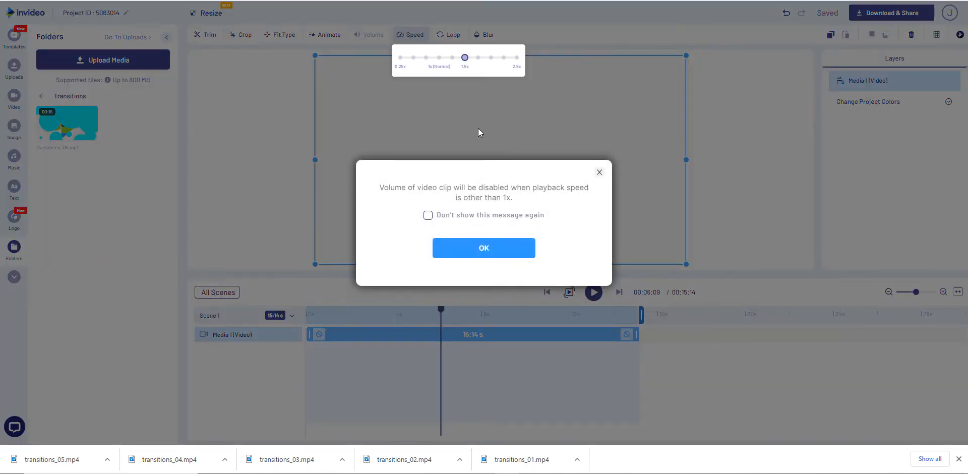
click(428, 216)
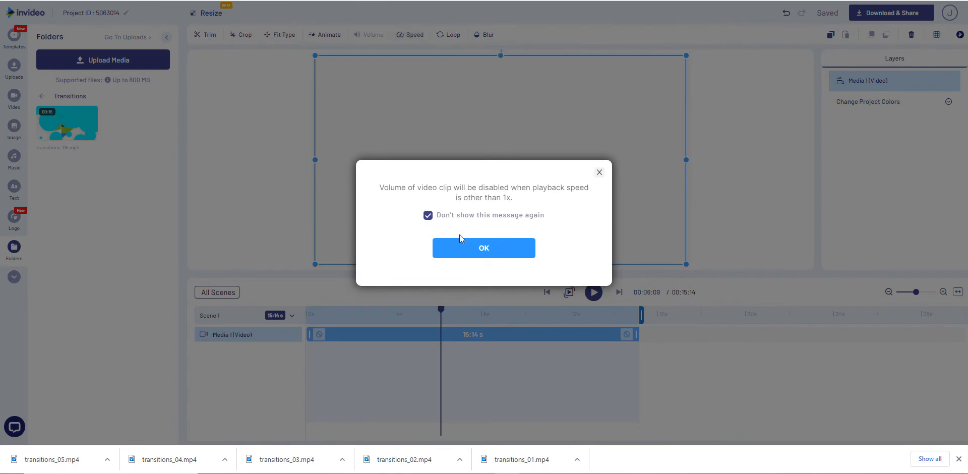
click(494, 253)
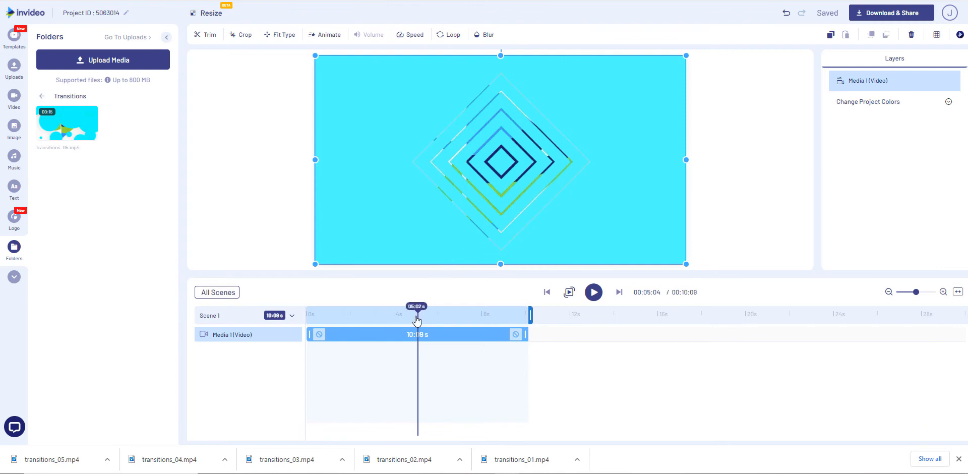
drag(416, 316, 307, 313)
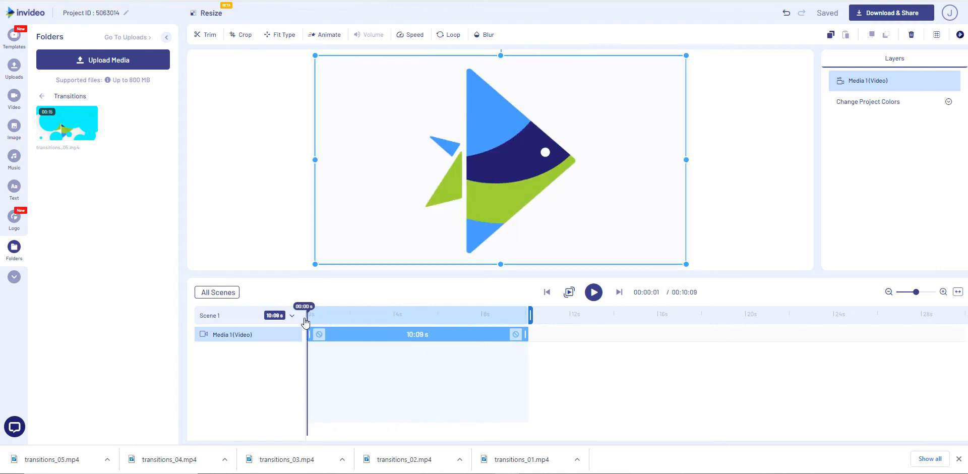
click(594, 292)
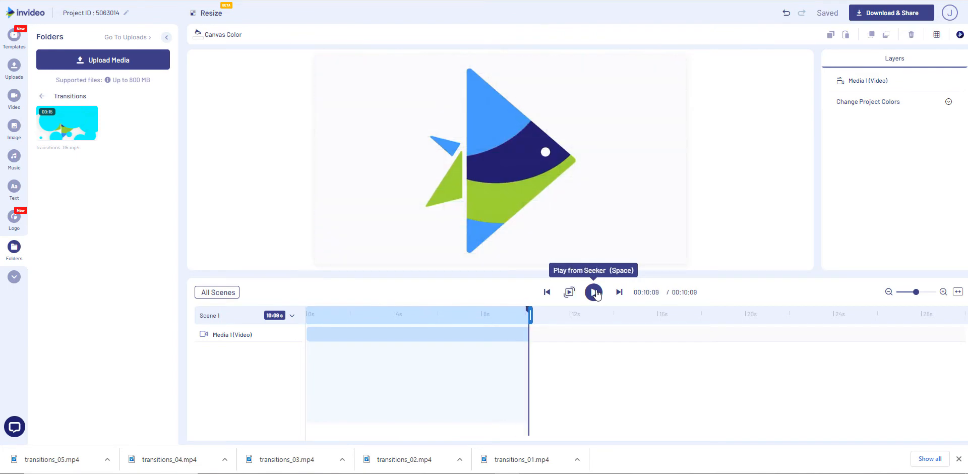
Raise the Media 1 video's playback speed to 2x and play the scene from the start
click(839, 82)
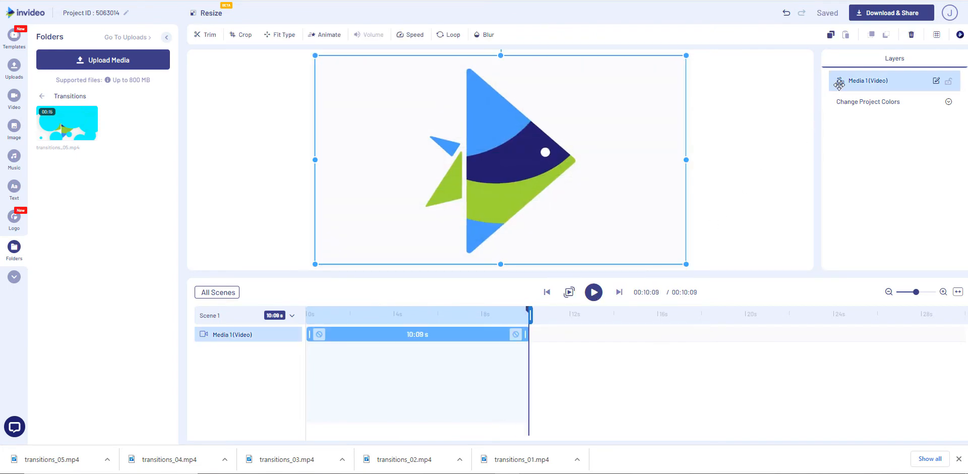
click(412, 37)
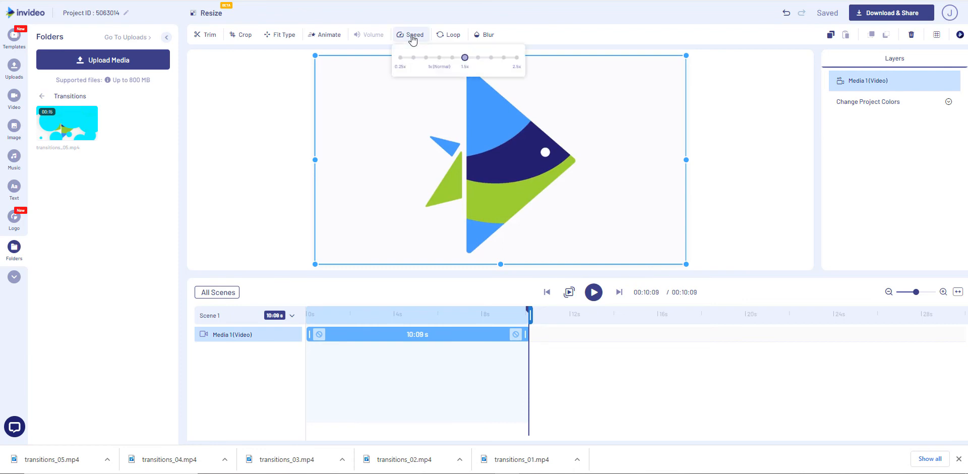
click(491, 59)
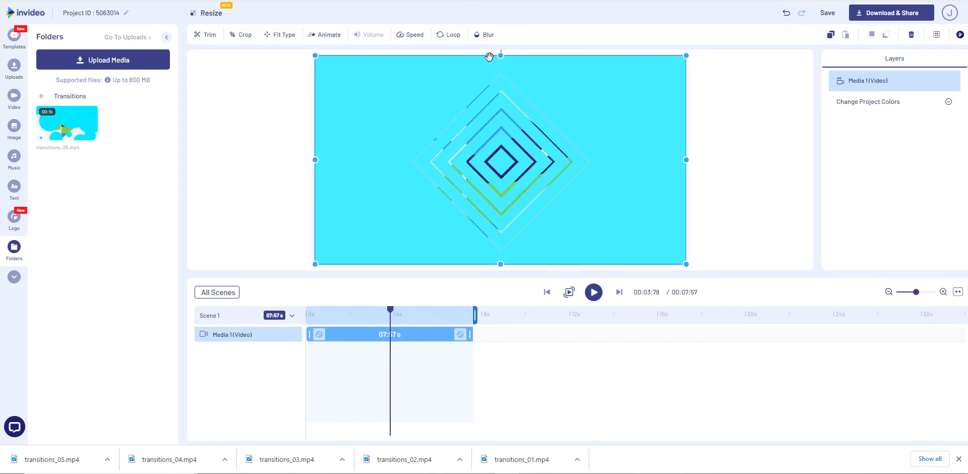
click(380, 313)
click(308, 314)
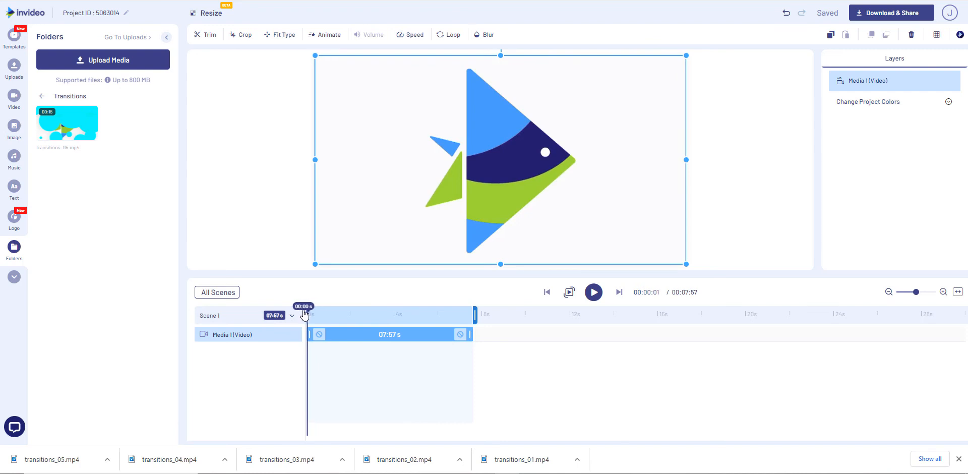
click(594, 292)
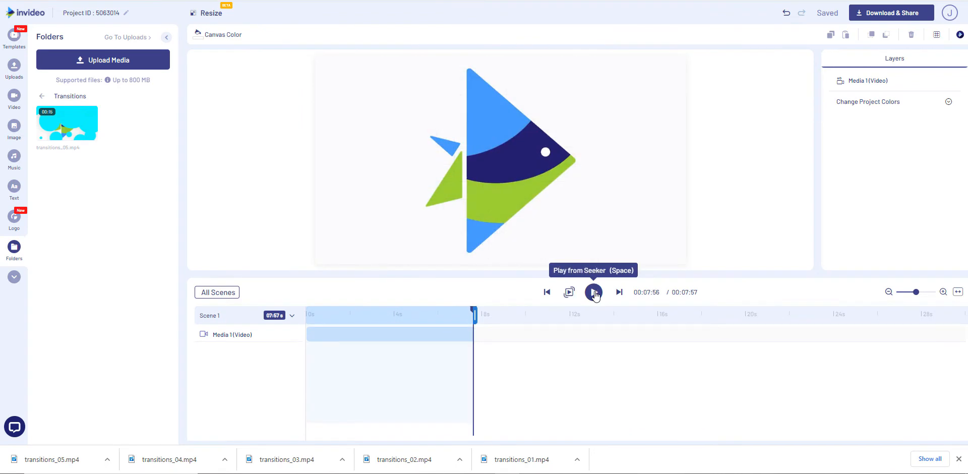
Set the Media 1 video's playback speed to 2.5x and preview it from the start
click(874, 83)
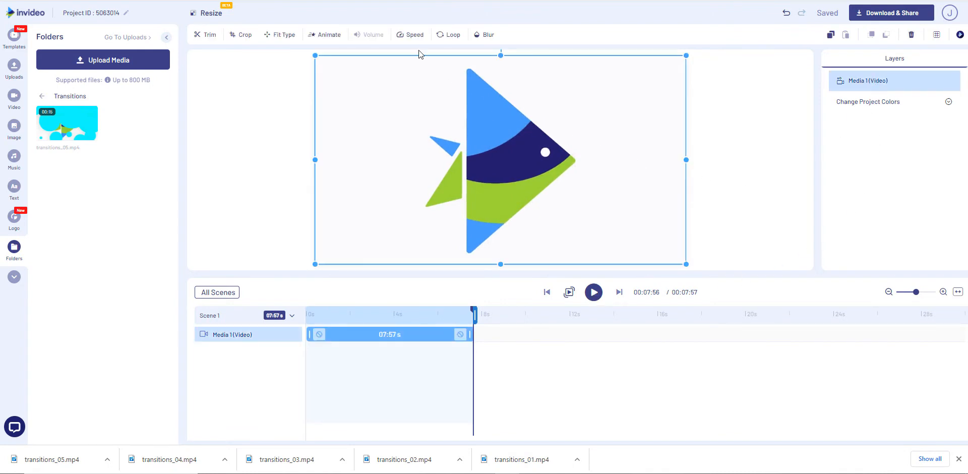
click(414, 35)
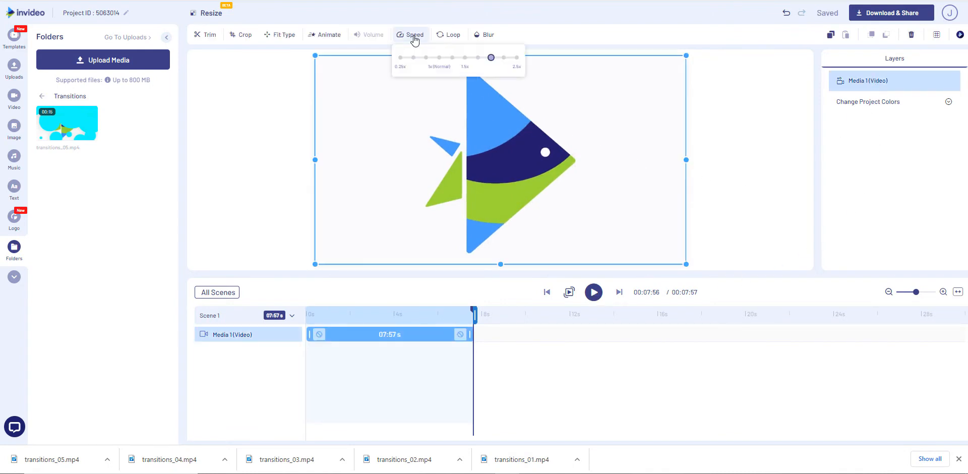
click(517, 58)
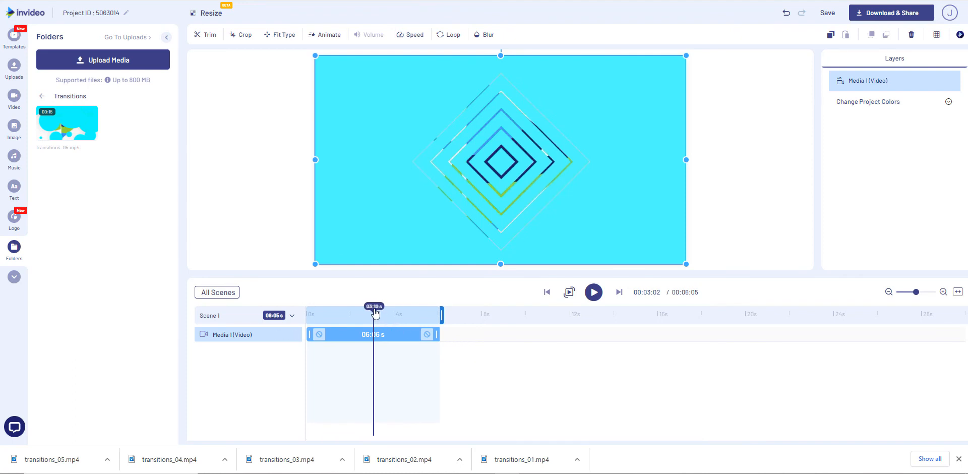
drag(375, 313, 304, 319)
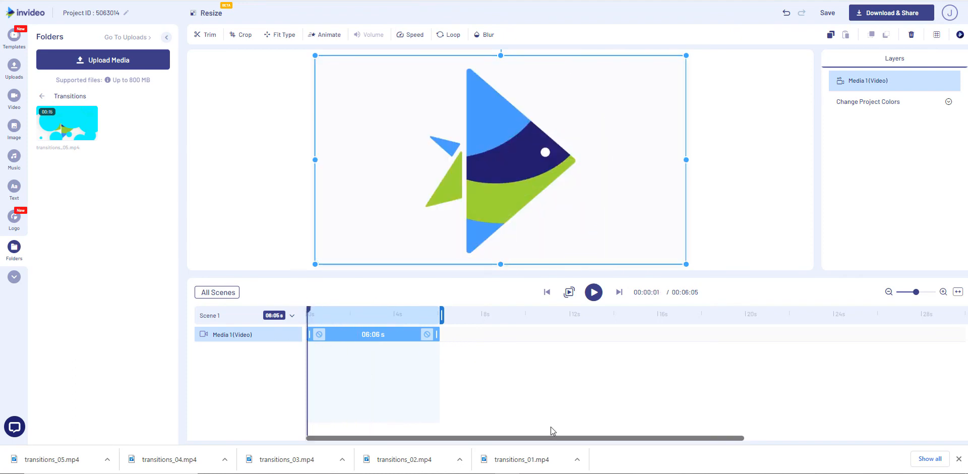
click(594, 292)
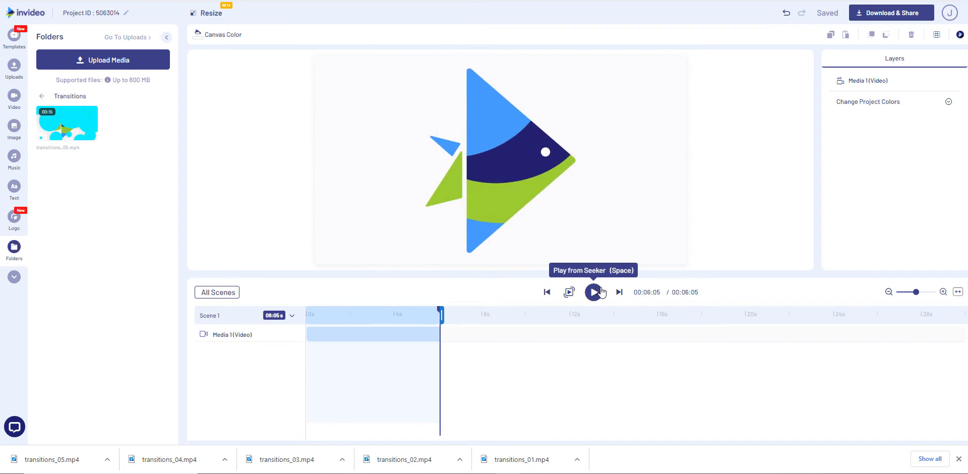
Return to the all-scenes view and export the sped-up video at the default 1080p resolution
click(216, 294)
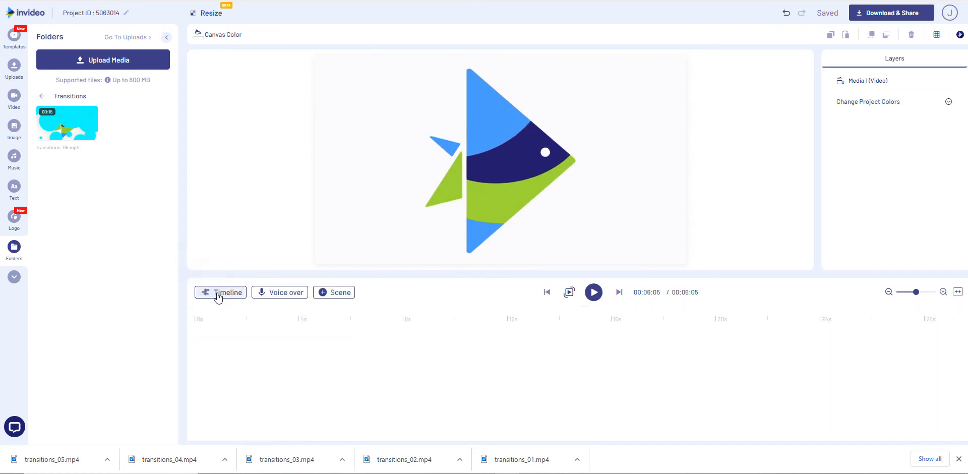
click(906, 17)
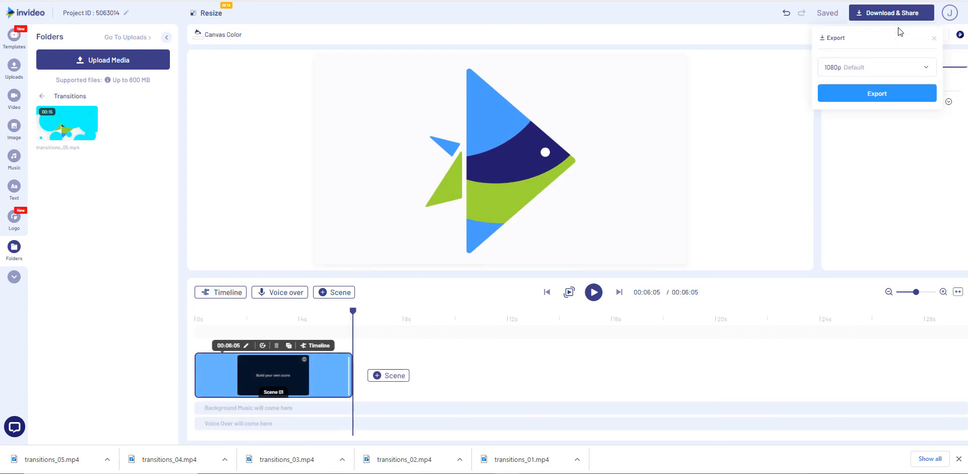
click(877, 97)
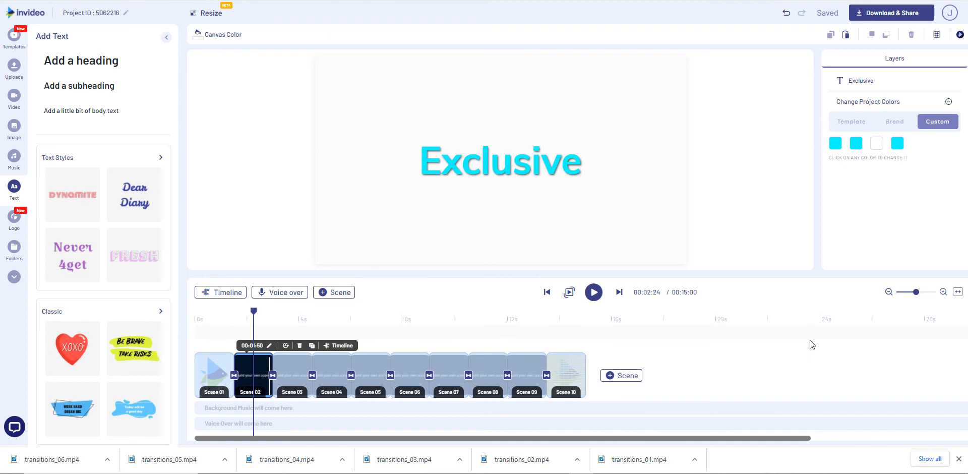
Check the text in the scenes from Scene 02 through Scene 10 for wording that does not fit its box
click(309, 318)
click(348, 318)
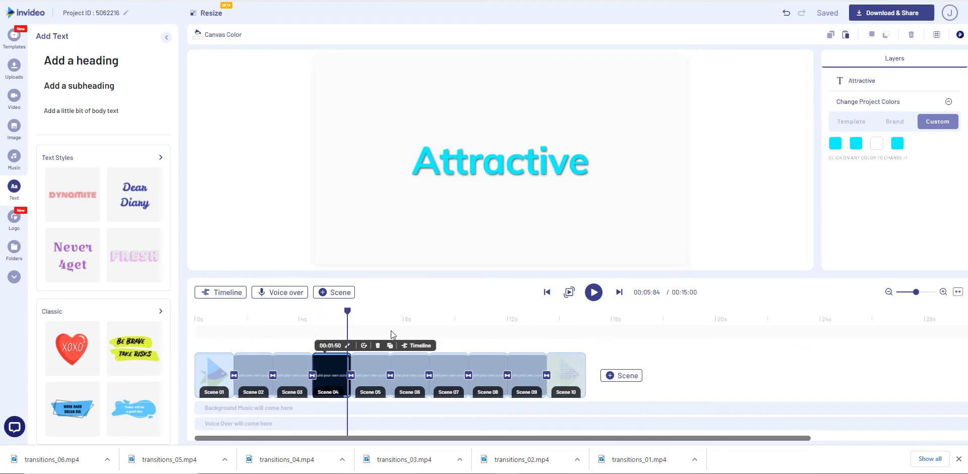
click(378, 370)
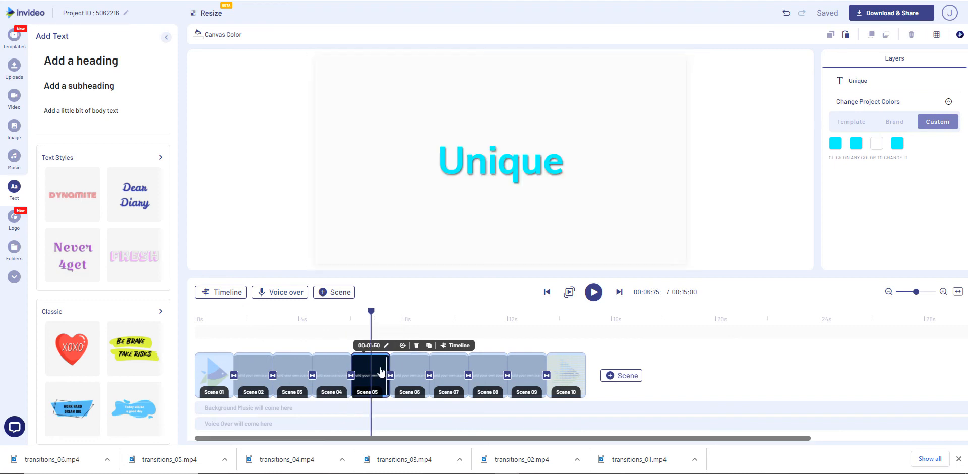
click(416, 373)
click(452, 374)
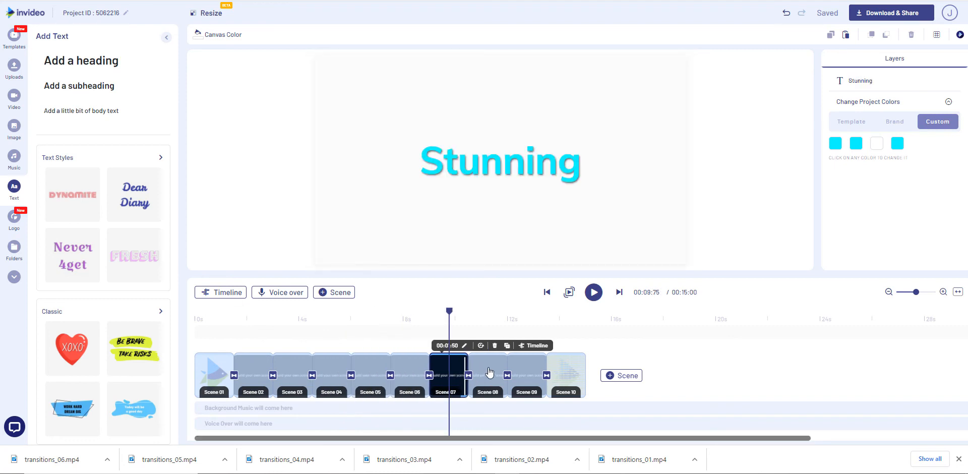
click(497, 376)
click(531, 371)
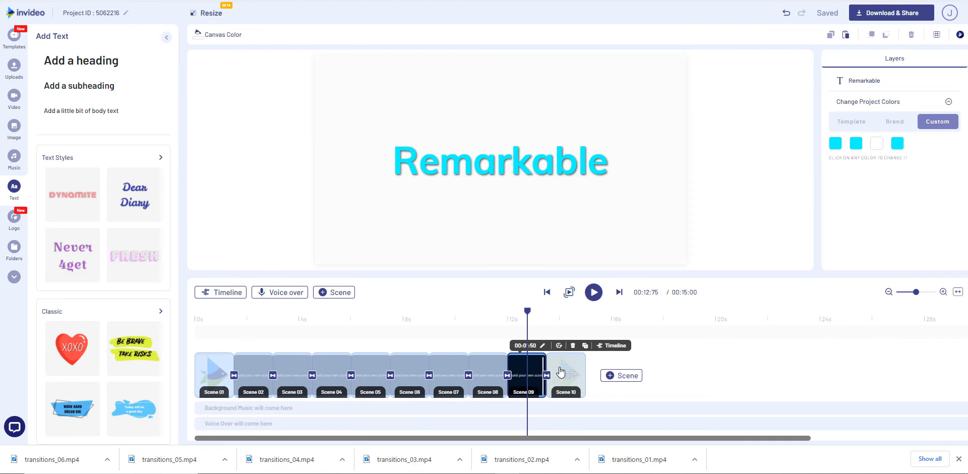
click(561, 372)
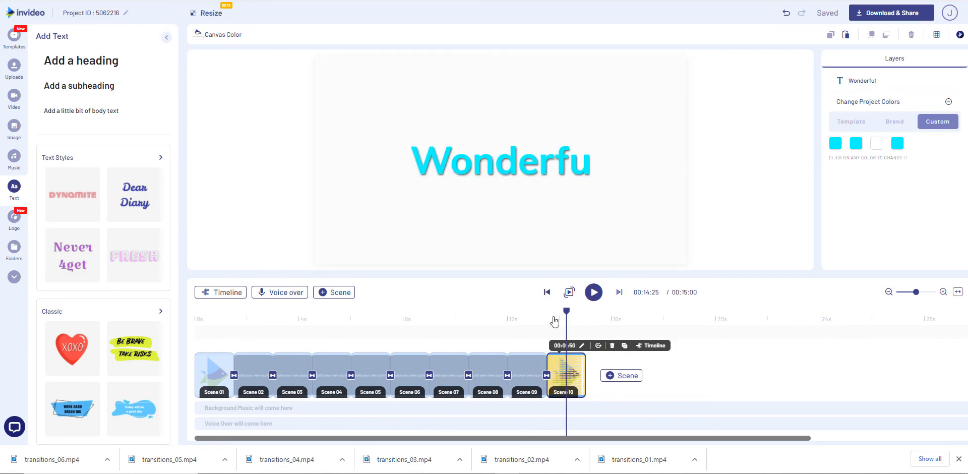
Widen the "Wonderful" text box in Scene 10 until the whole word fits, and play the rest of the scene
click(529, 173)
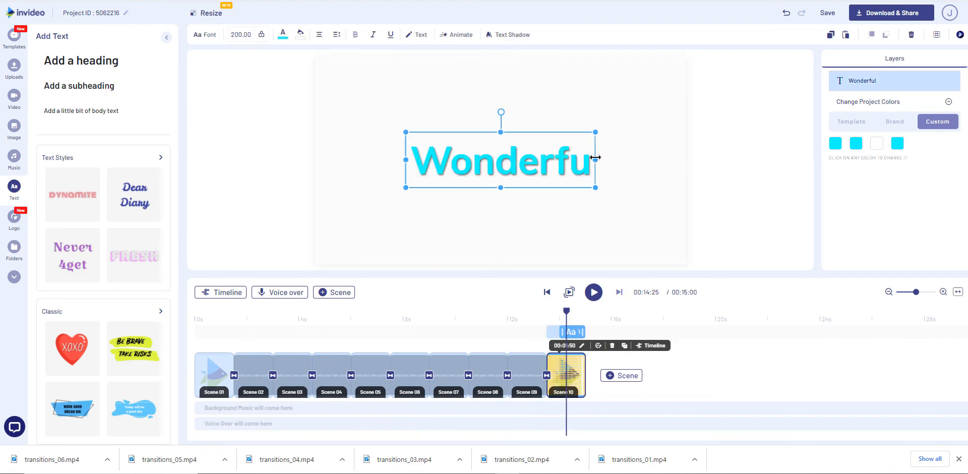
drag(597, 159, 553, 171)
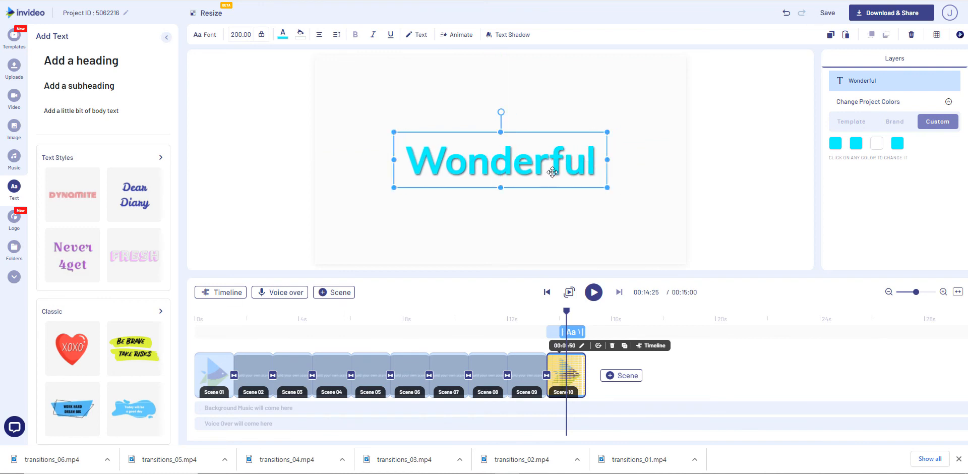
click(601, 295)
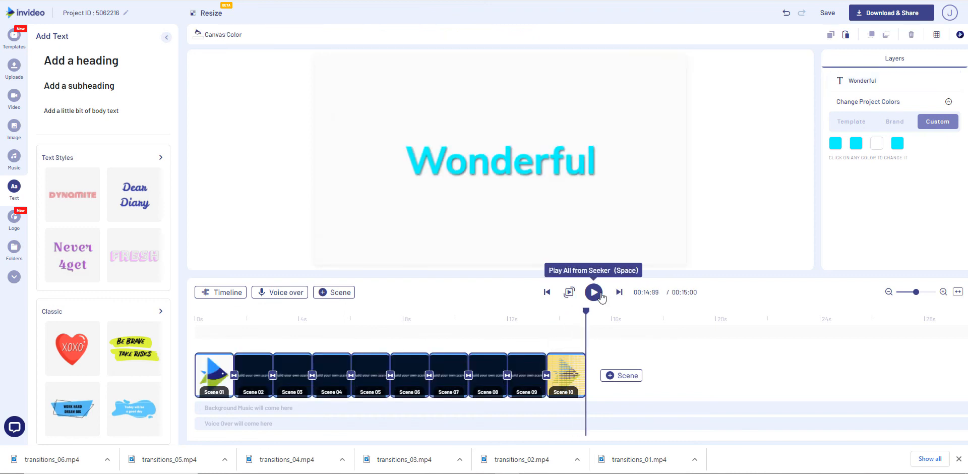
Play the whole project from the start and export the video at the default 1080p resolution
click(196, 324)
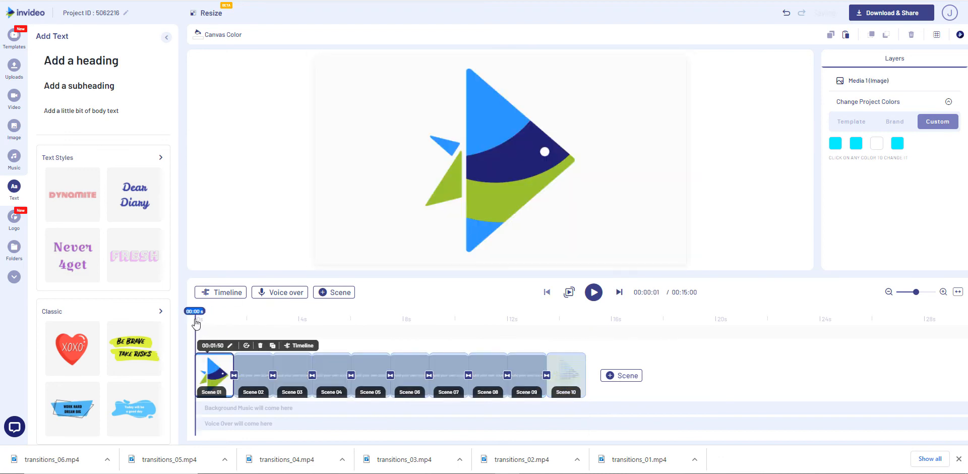
click(594, 293)
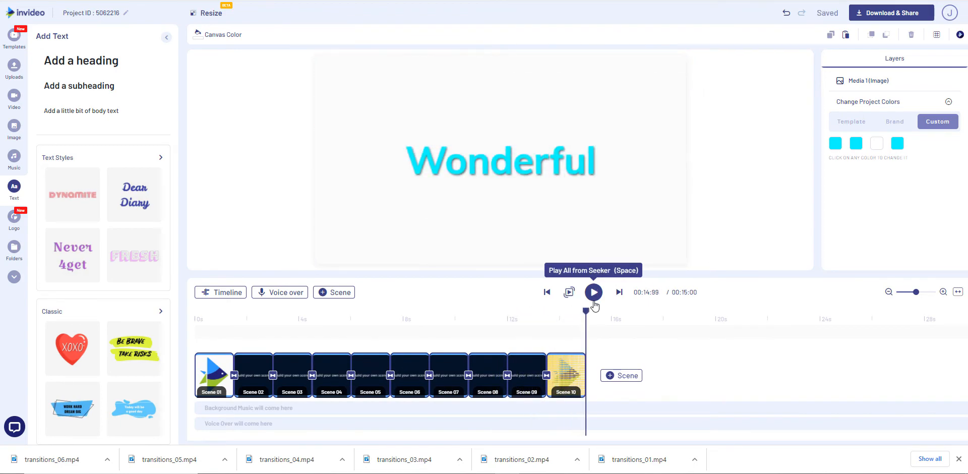
click(889, 15)
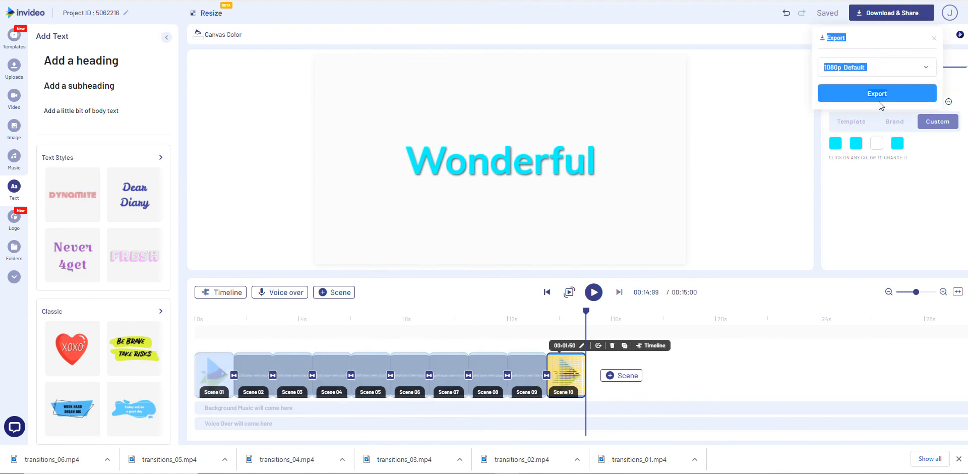
click(879, 101)
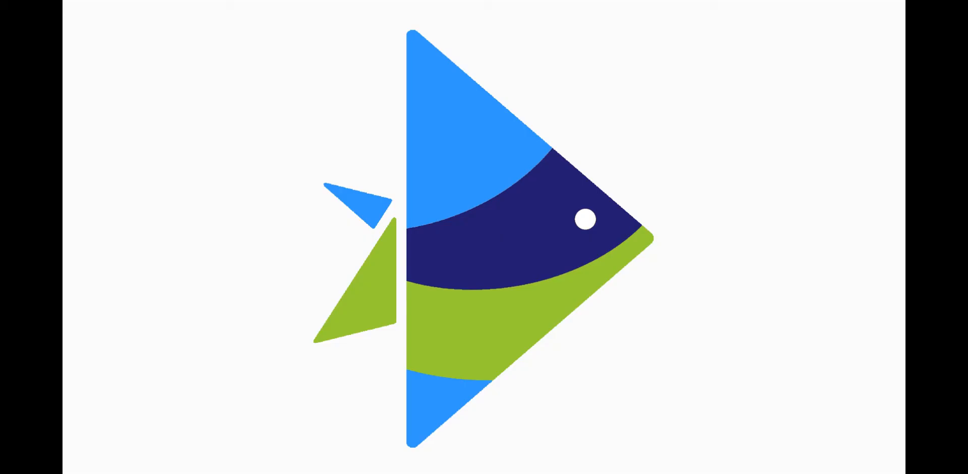